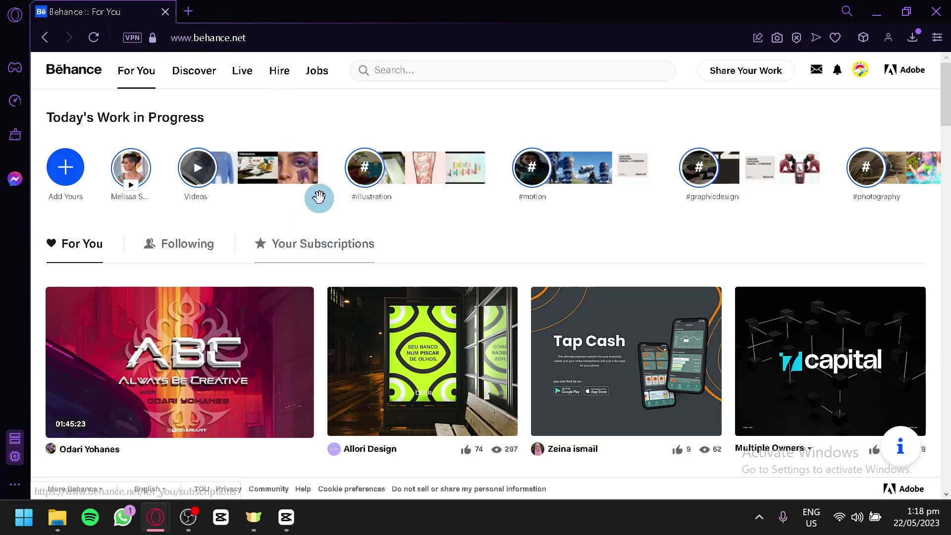
pyautogui.scroll(-8, 318, 195)
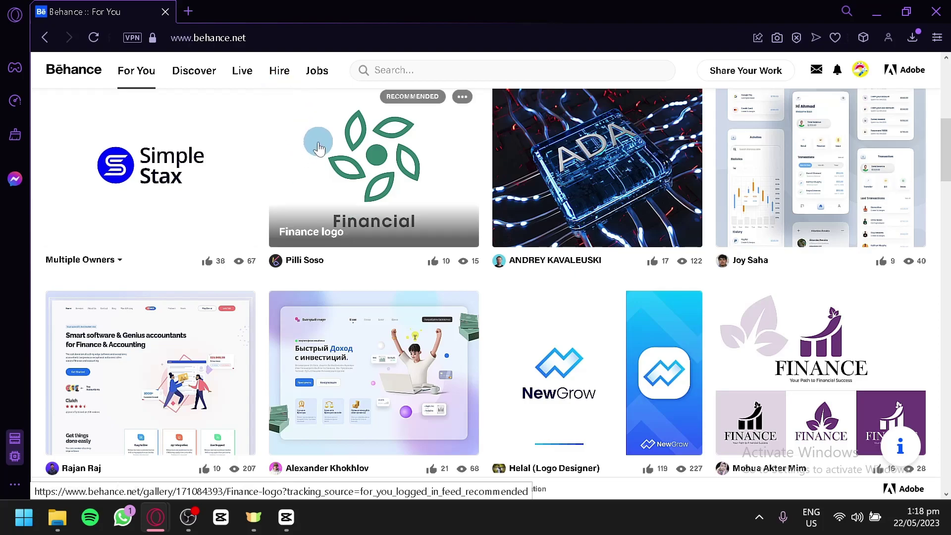
pyautogui.scroll(15, 318, 140)
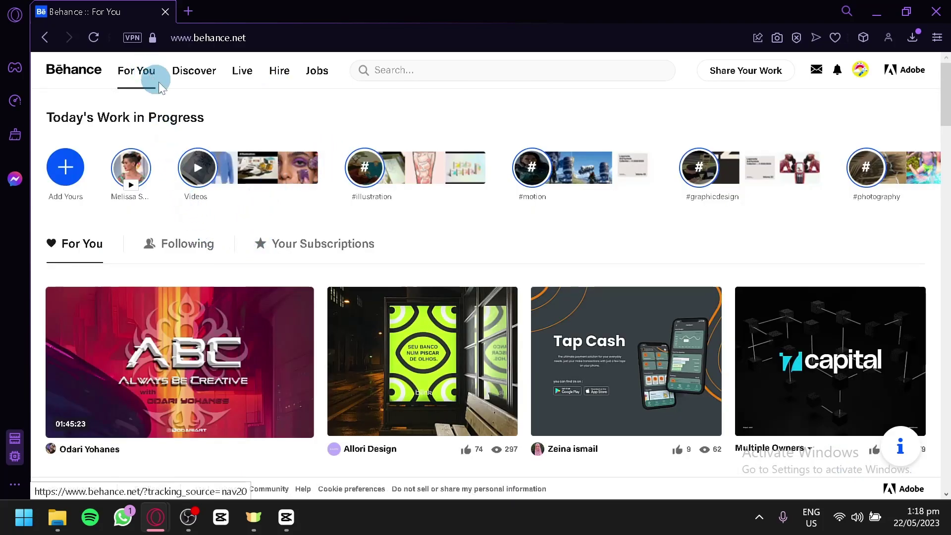
pyautogui.scroll(-2, 395, 243)
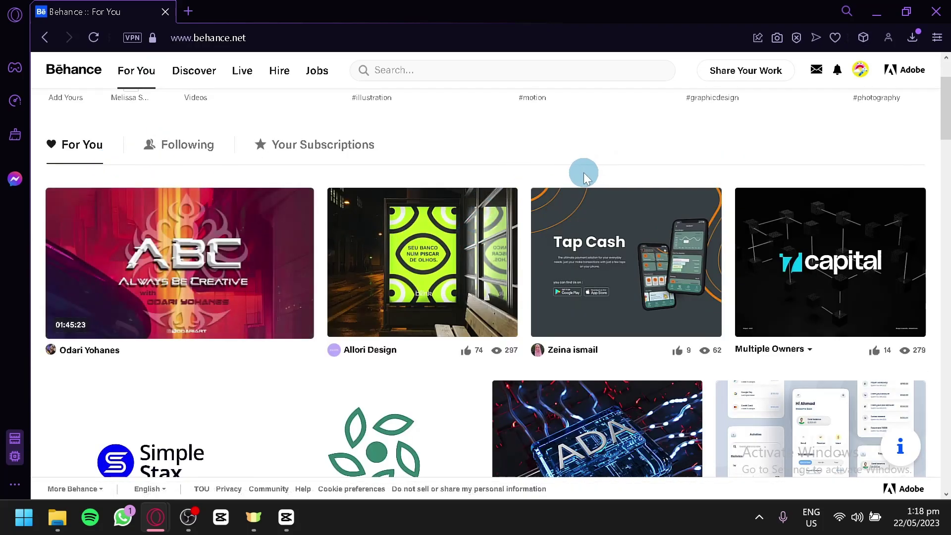
pyautogui.scroll(-12, 727, 288)
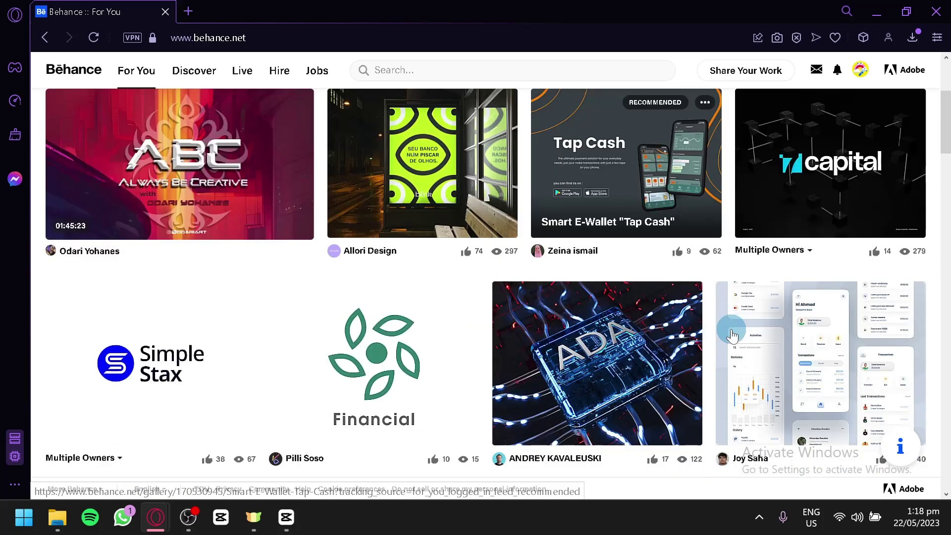
pyautogui.scroll(-10, 715, 311)
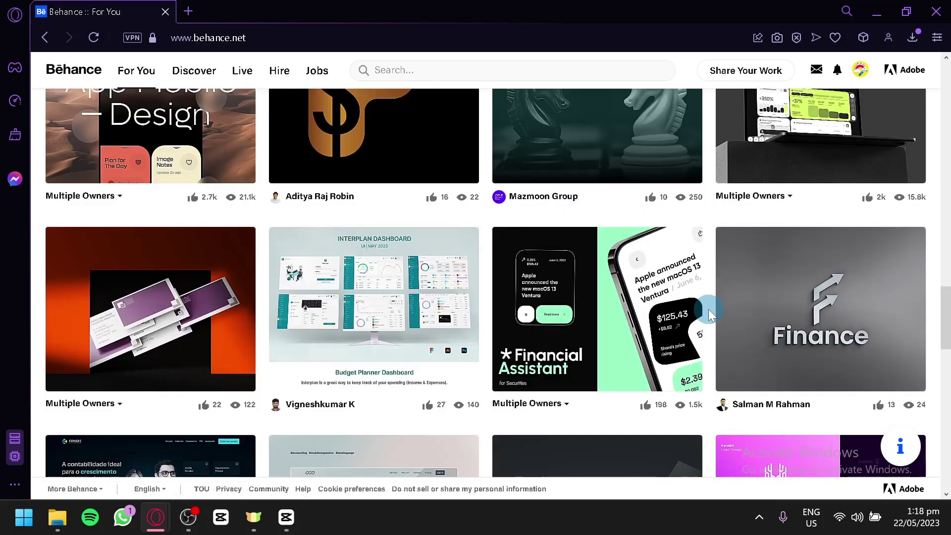
pyautogui.scroll(-5, 711, 307)
pyautogui.scroll(20, 711, 306)
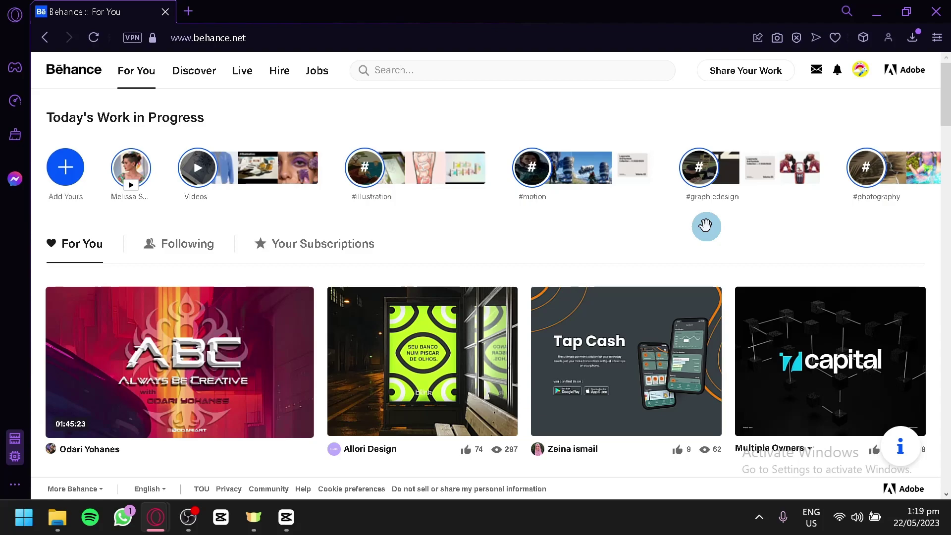
pyautogui.scroll(-2, 705, 225)
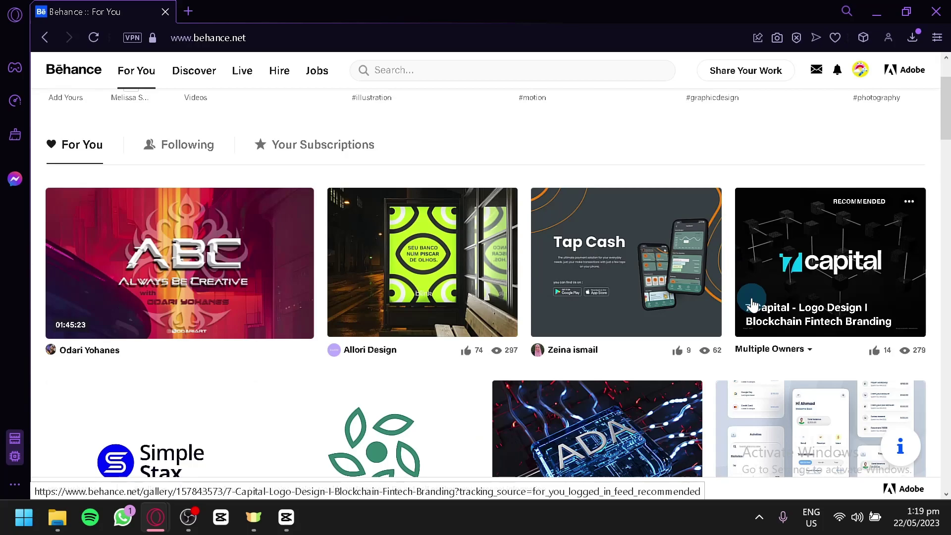
pyautogui.click(592, 350)
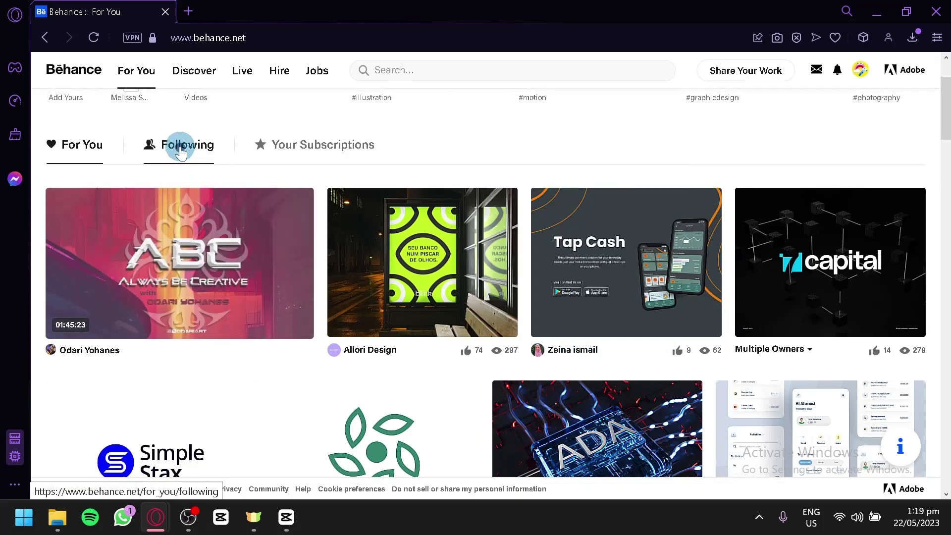
pyautogui.click(183, 144)
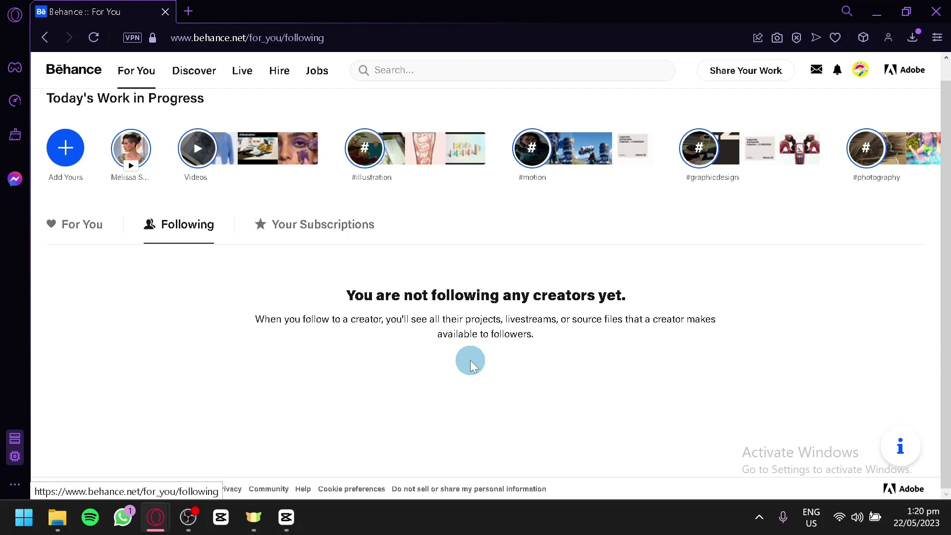
pyautogui.click(72, 238)
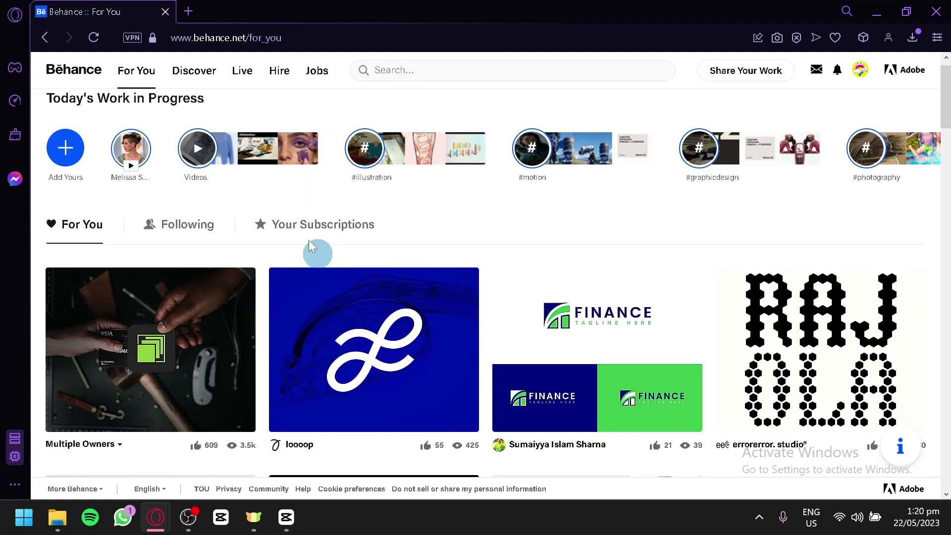
pyautogui.click(203, 75)
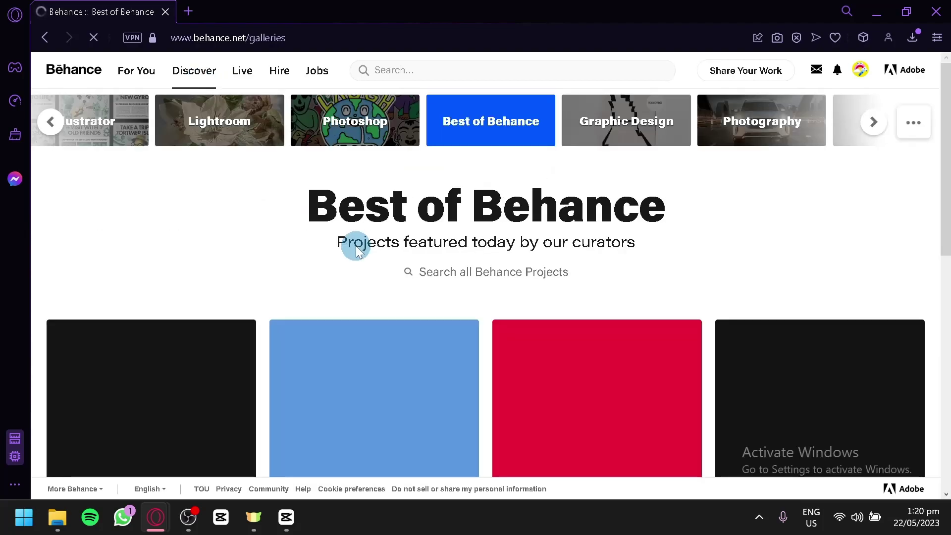
# - Scroll through the Best of Behance gallery of curator-featured projects
pyautogui.scroll(-3, 356, 246)
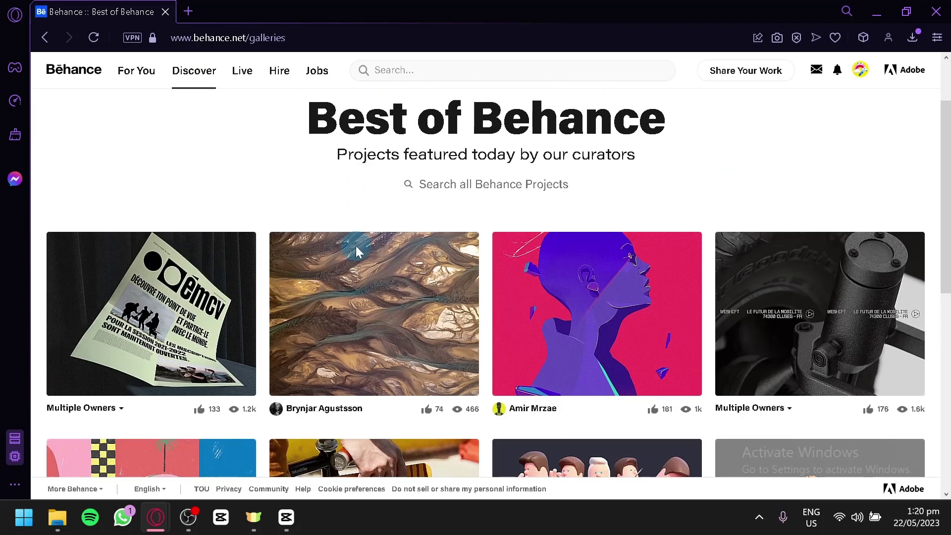
pyautogui.scroll(-5, 356, 246)
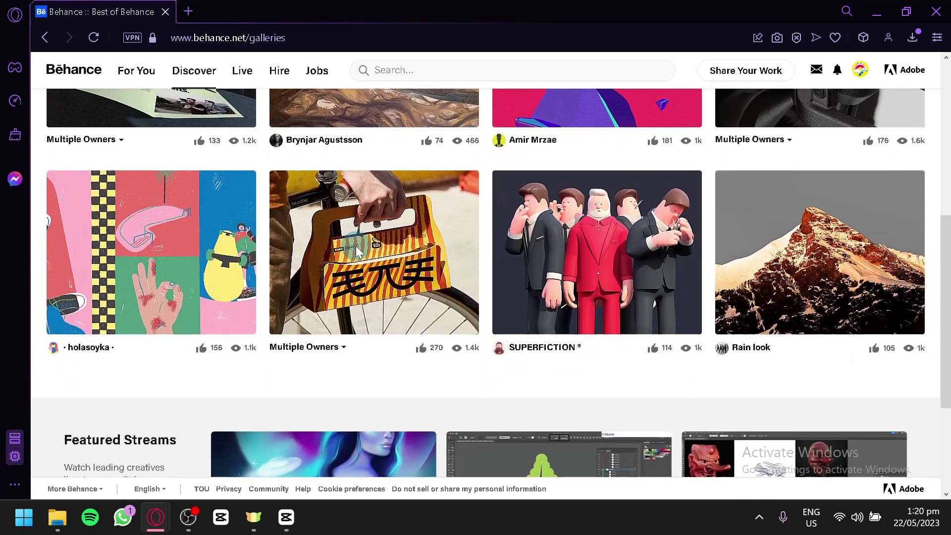
pyautogui.scroll(6, 356, 246)
pyautogui.scroll(4, 355, 245)
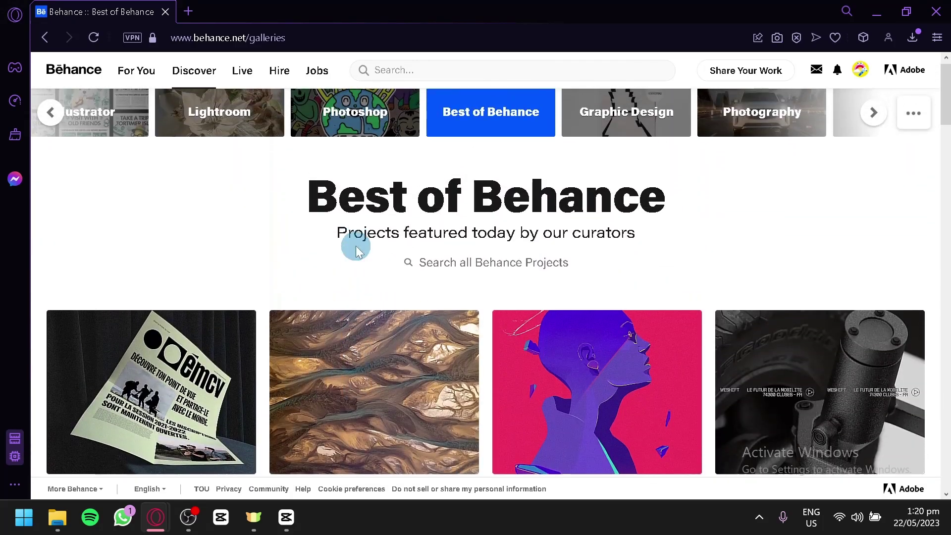
pyautogui.scroll(-4, 355, 246)
pyautogui.scroll(4, 355, 246)
pyautogui.scroll(-5, 355, 246)
pyautogui.scroll(-4, 355, 246)
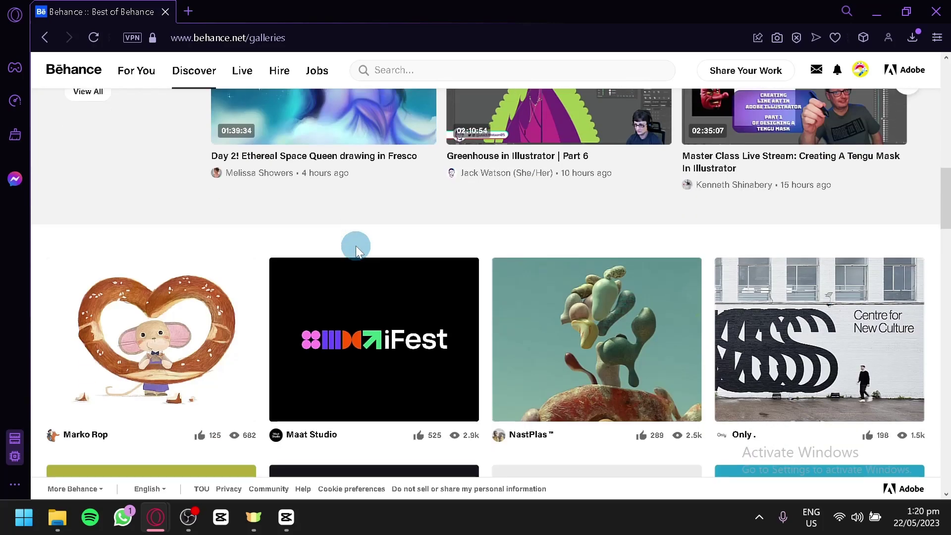
pyautogui.scroll(-5, 355, 246)
pyautogui.scroll(-1, 356, 246)
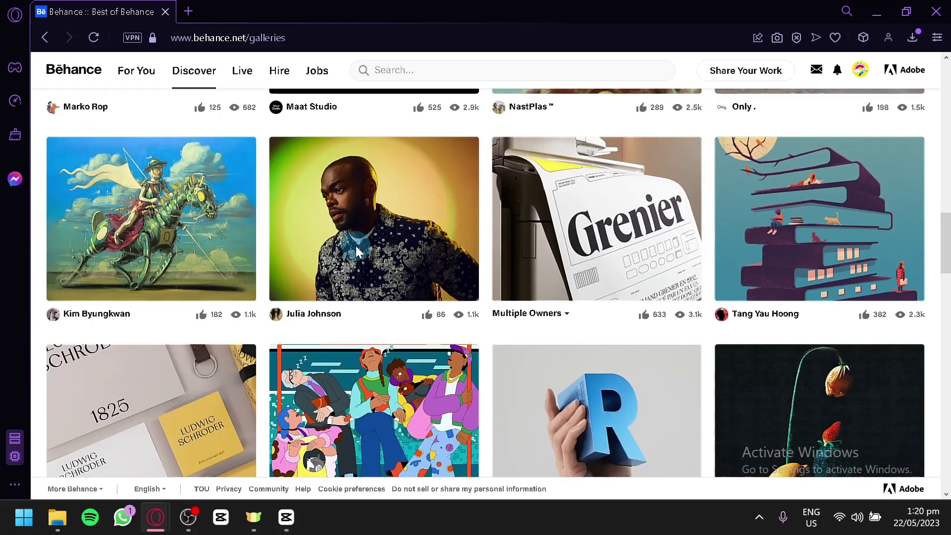
pyautogui.scroll(-3, 356, 245)
pyautogui.scroll(-5, 356, 245)
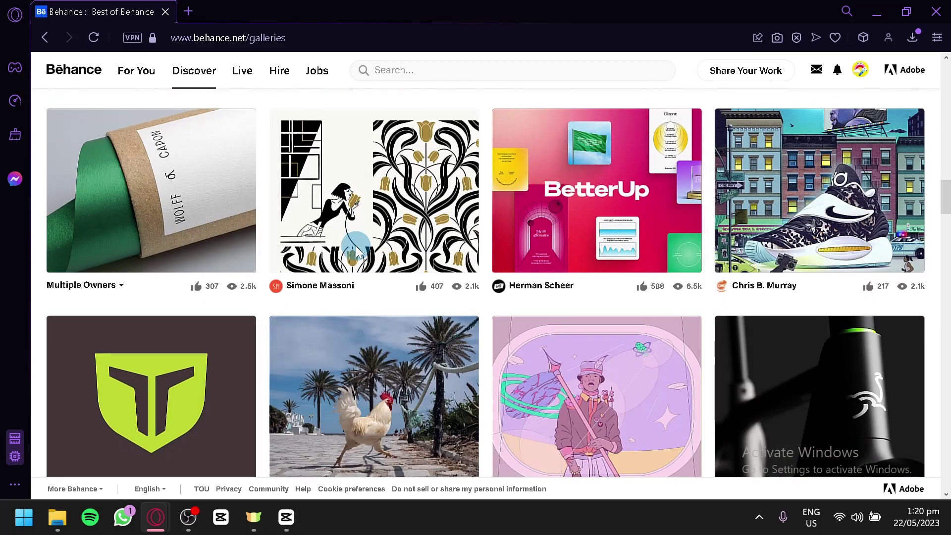
pyautogui.scroll(-5, 355, 245)
pyautogui.scroll(-1, 356, 245)
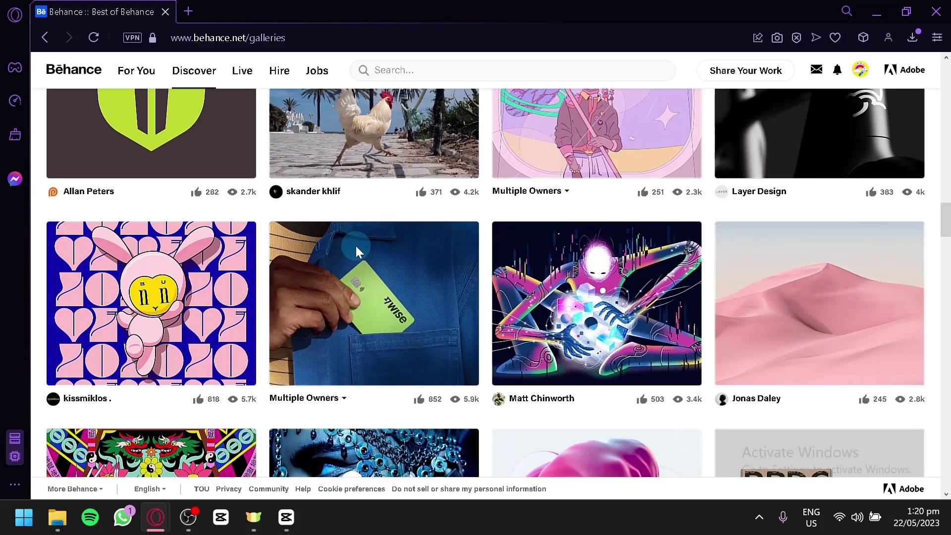
pyautogui.scroll(20, 356, 245)
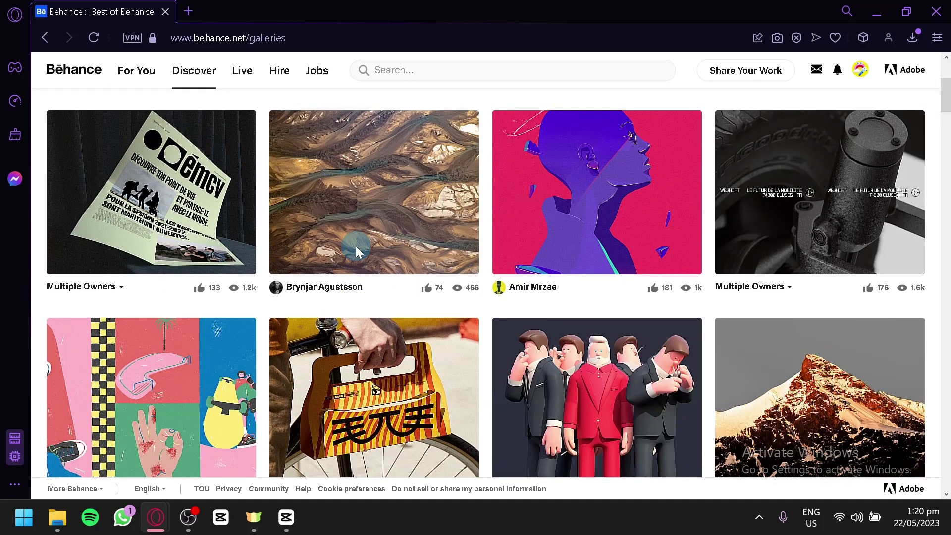
pyautogui.scroll(5, 355, 246)
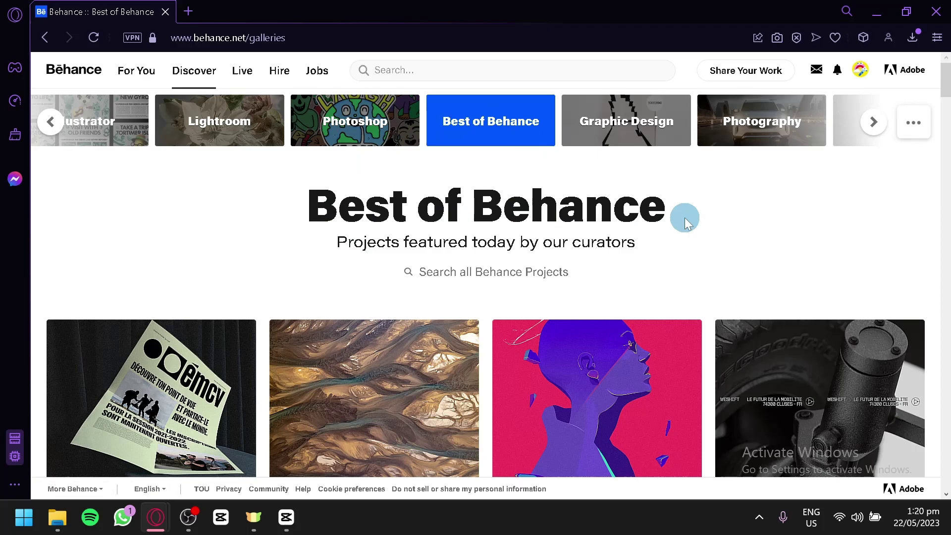
pyautogui.scroll(-2, 684, 217)
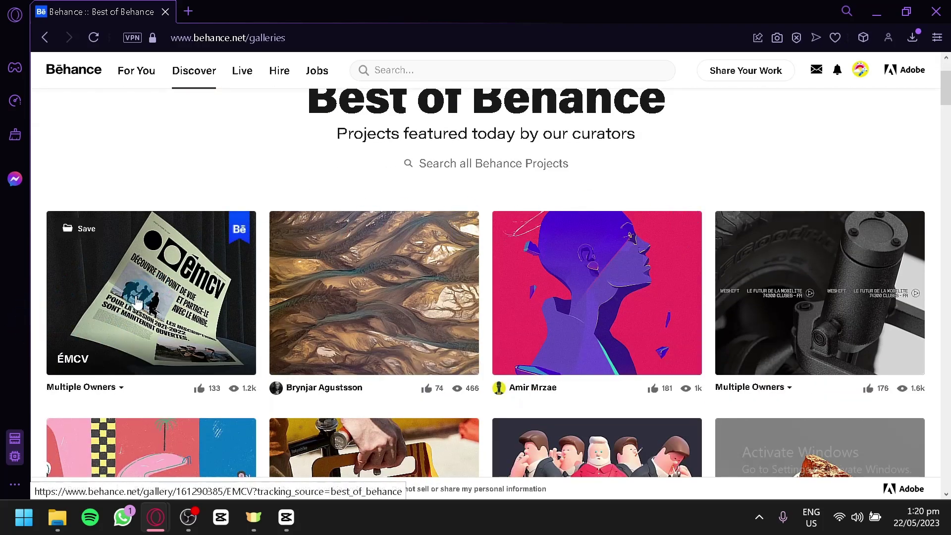
# - View the ÉMCV project's Multiple Owners list, then close it
pyautogui.click(96, 390)
pyautogui.click(159, 264)
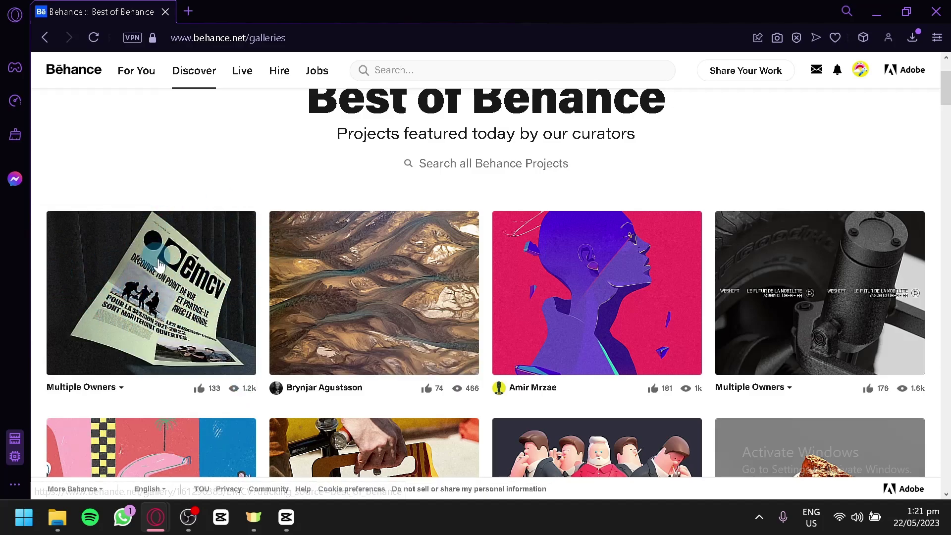
pyautogui.scroll(3, 349, 148)
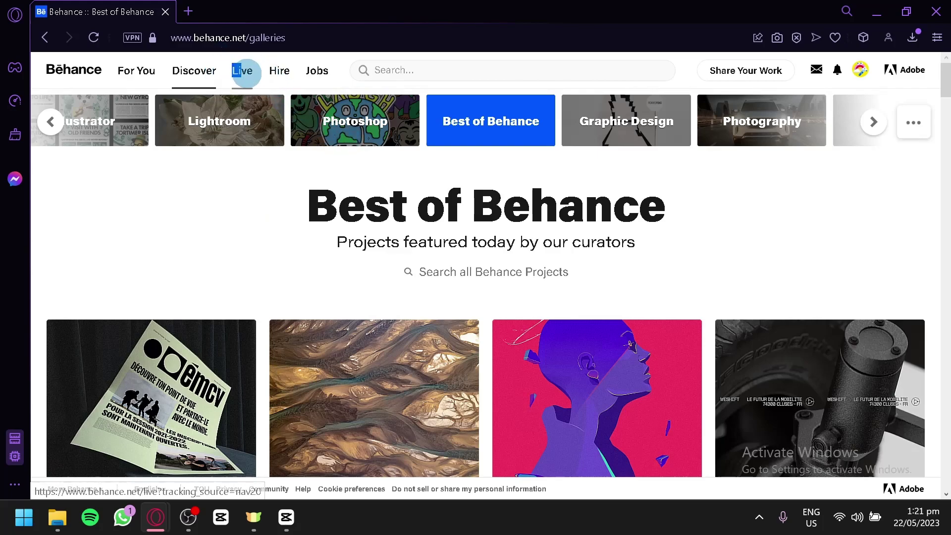
pyautogui.click(248, 78)
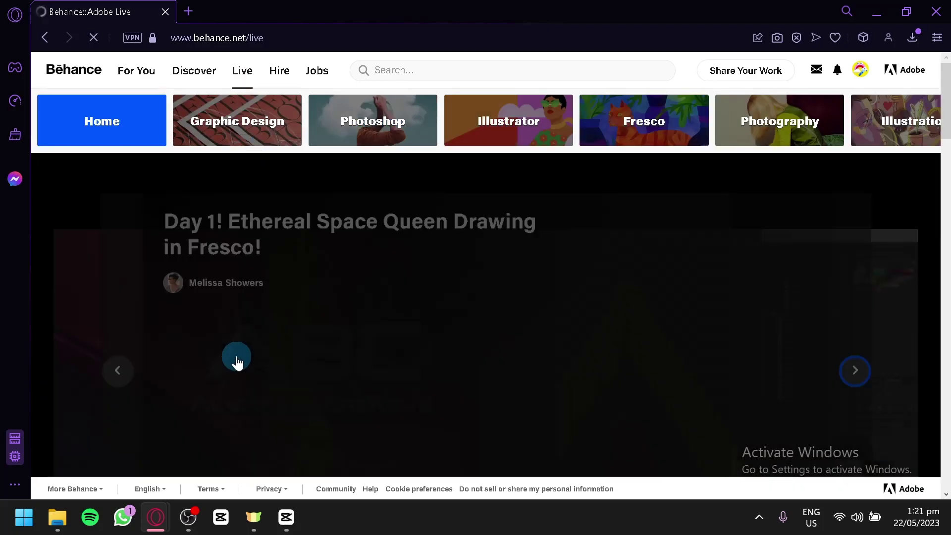
pyautogui.scroll(-10, 315, 302)
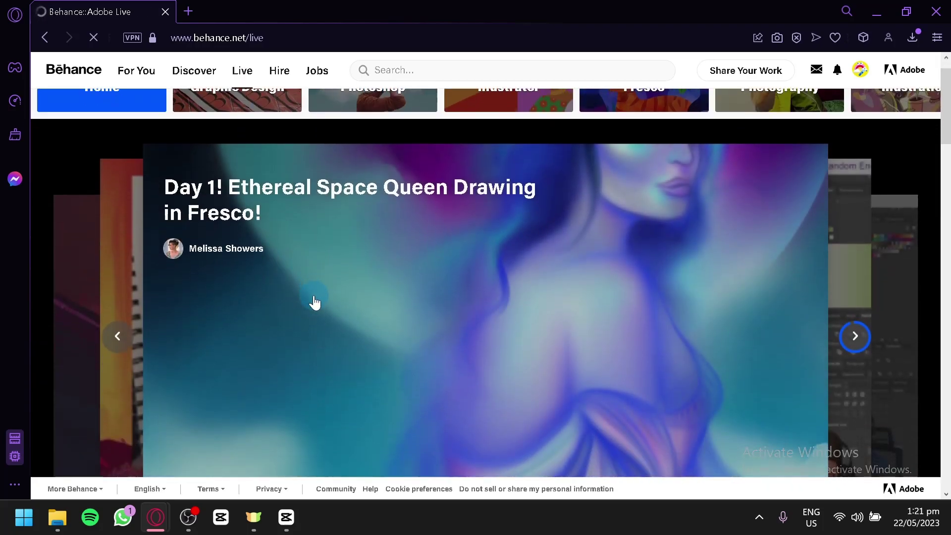
pyautogui.scroll(2, 314, 302)
pyautogui.scroll(1, 314, 302)
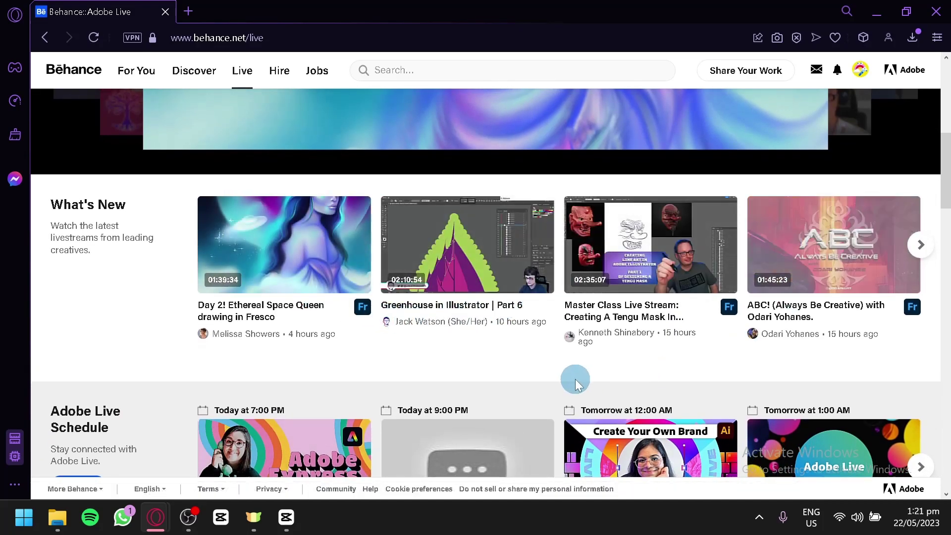
pyautogui.scroll(-5, 575, 381)
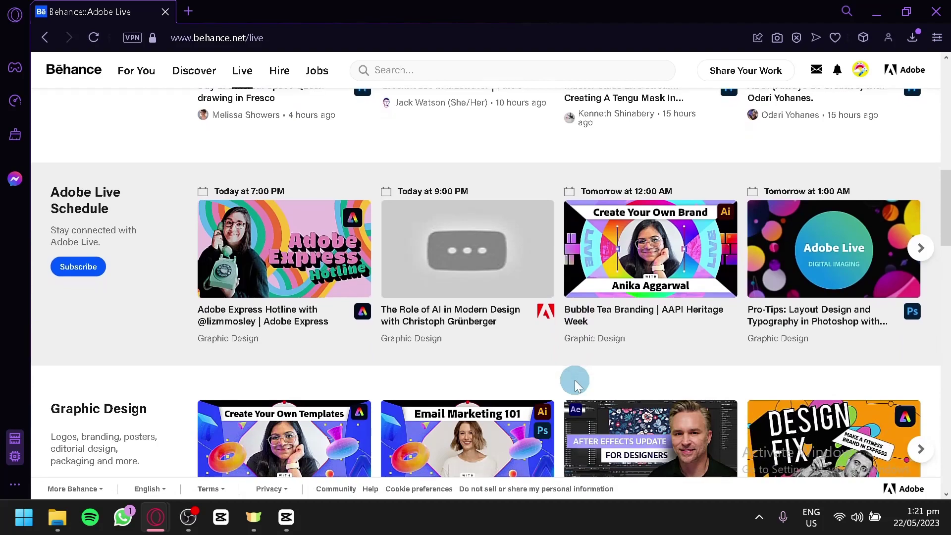
pyautogui.scroll(-2, 576, 384)
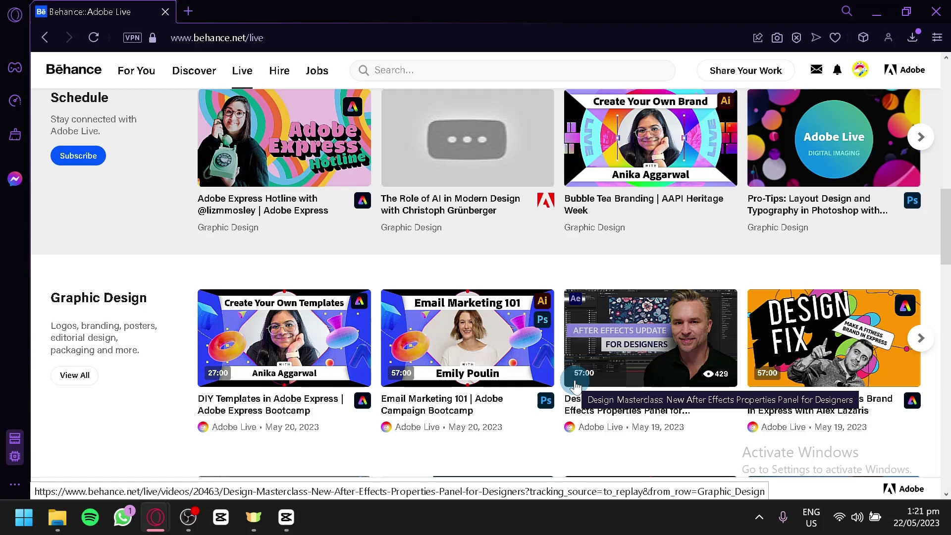
pyautogui.scroll(-3, 575, 384)
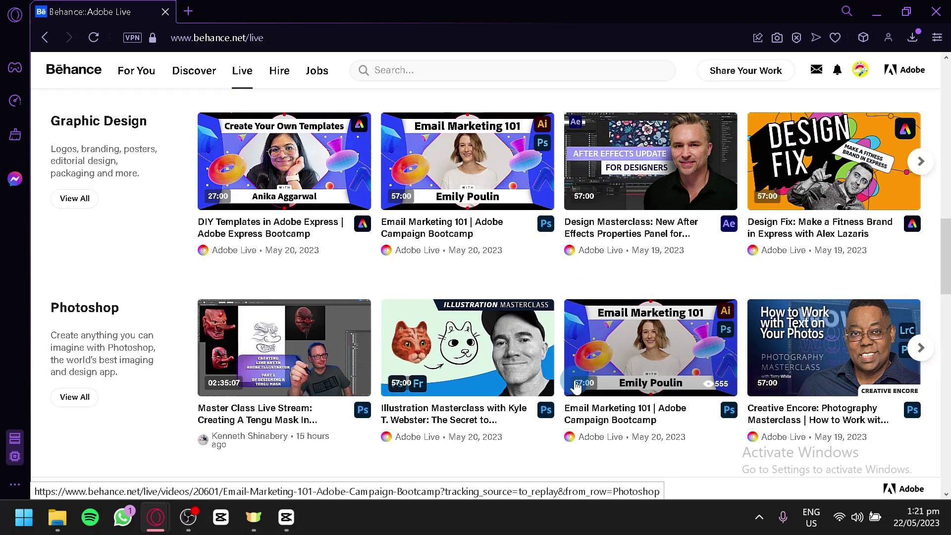
pyautogui.scroll(-3, 575, 385)
pyautogui.hscroll(2, 575, 386)
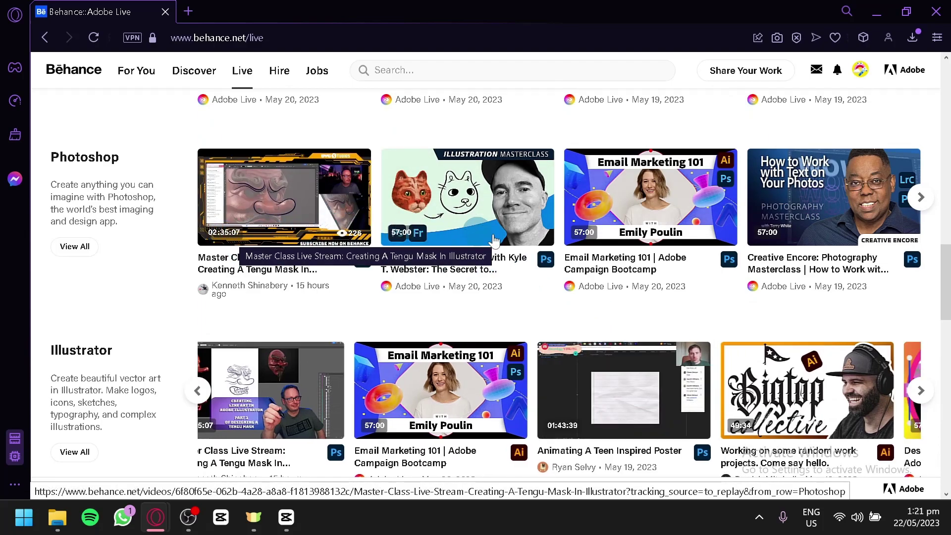
pyautogui.scroll(-3, 486, 309)
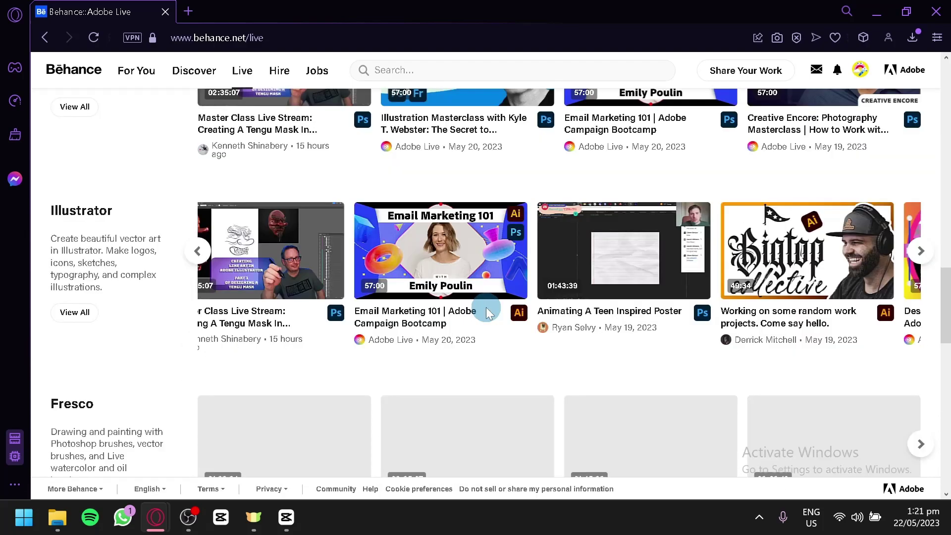
pyautogui.scroll(-2, 486, 307)
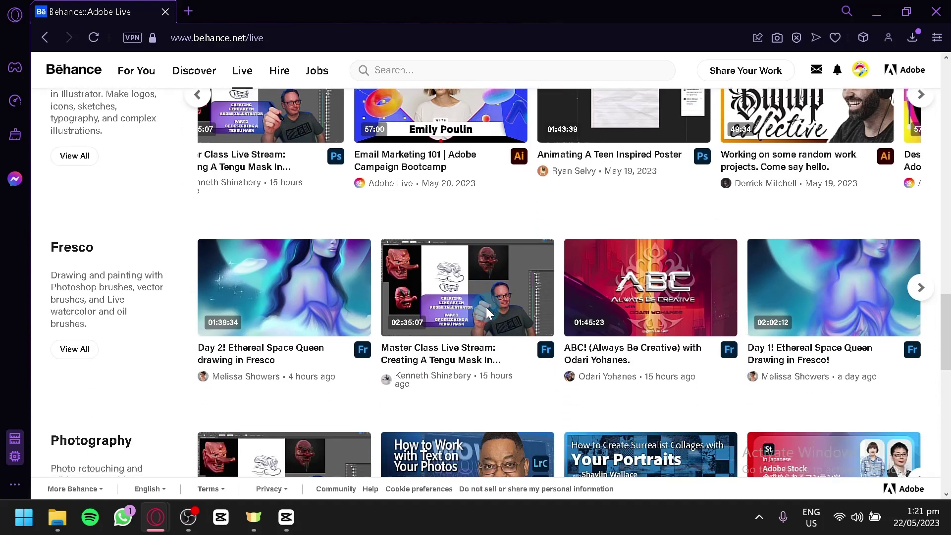
pyautogui.scroll(15, 485, 307)
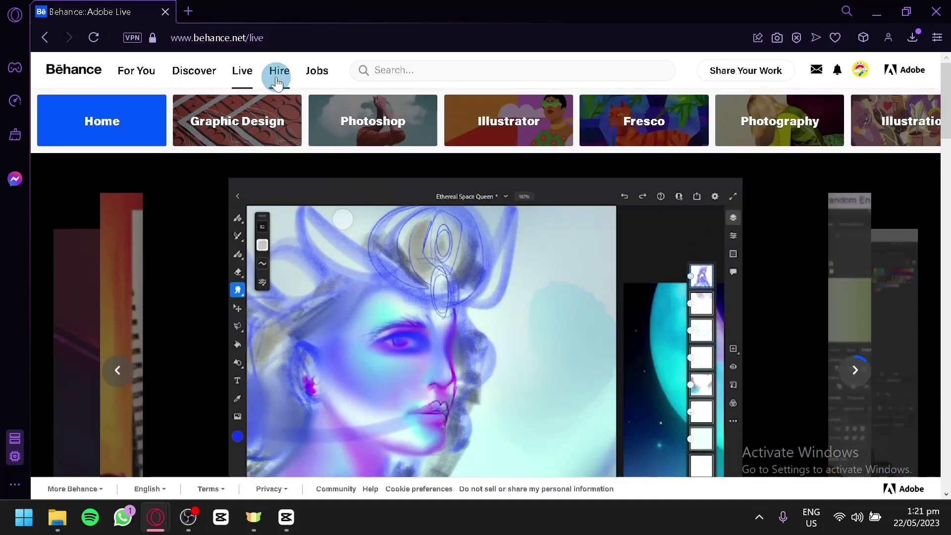
# - Open the Hire Creatives directory and dismiss the 'Looking For Opportunities?' prompt
pyautogui.click(278, 74)
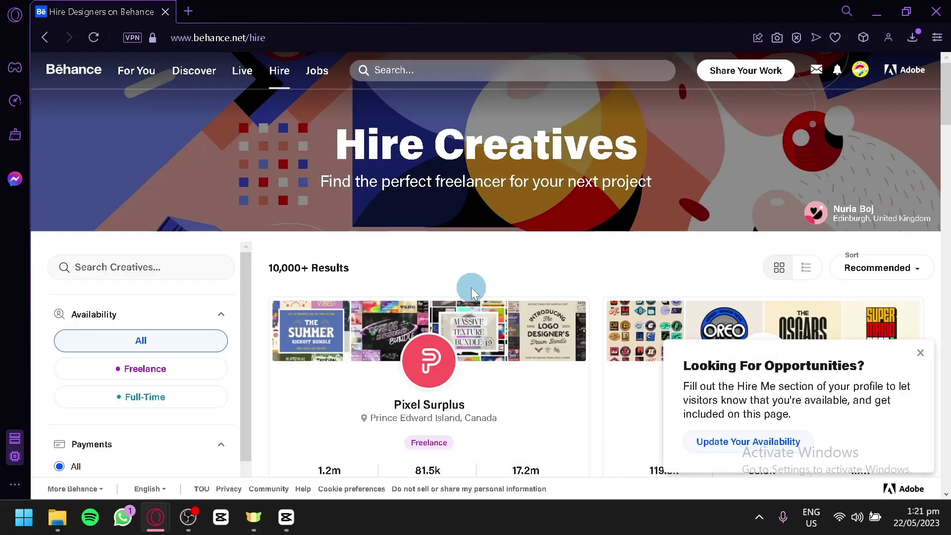
pyautogui.scroll(-1, 471, 291)
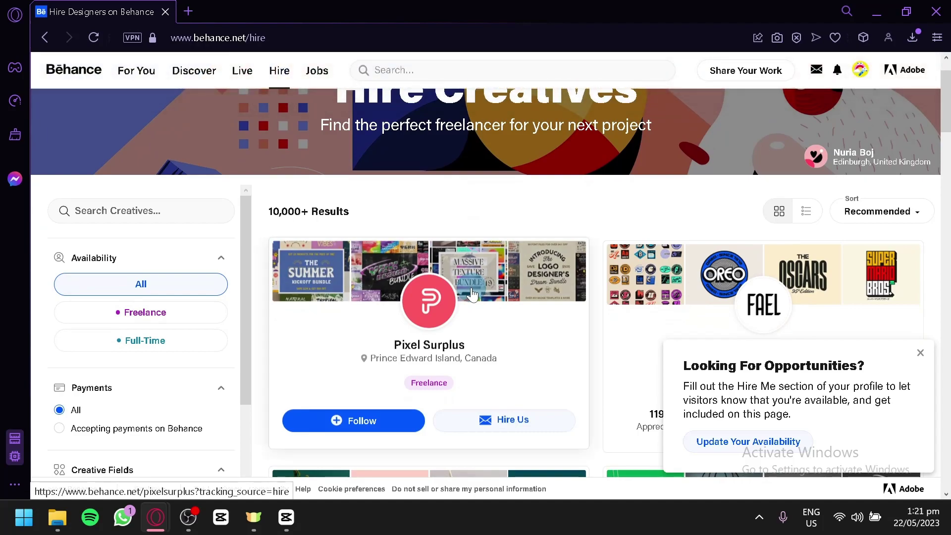
pyautogui.scroll(-2, 471, 292)
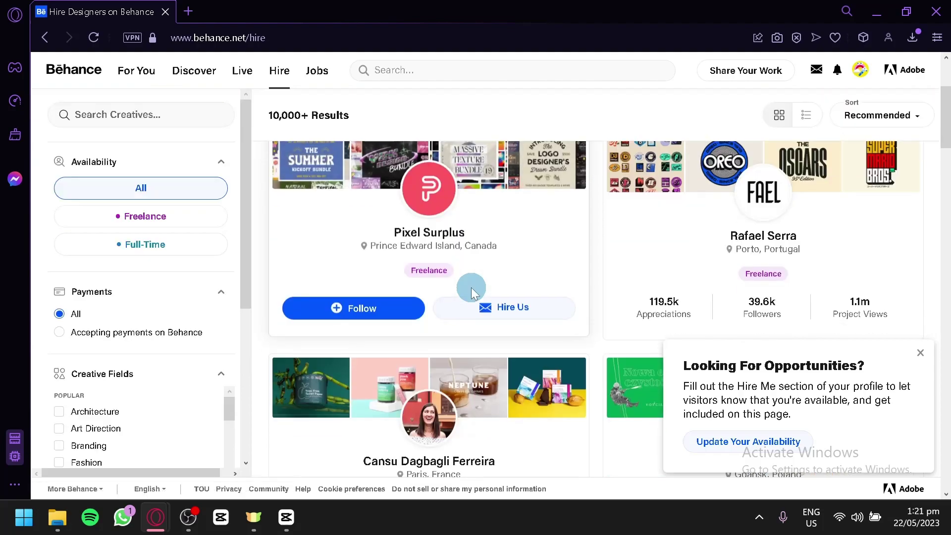
pyautogui.click(920, 360)
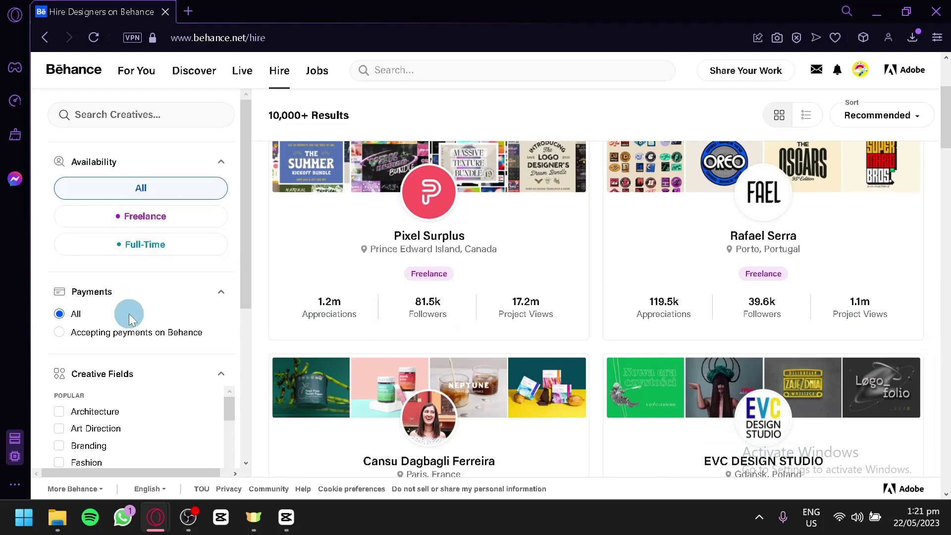
# - Browse the Creative Fields filters, then go to the Jobs listings
pyautogui.scroll(-2, 128, 312)
pyautogui.scroll(-2, 116, 270)
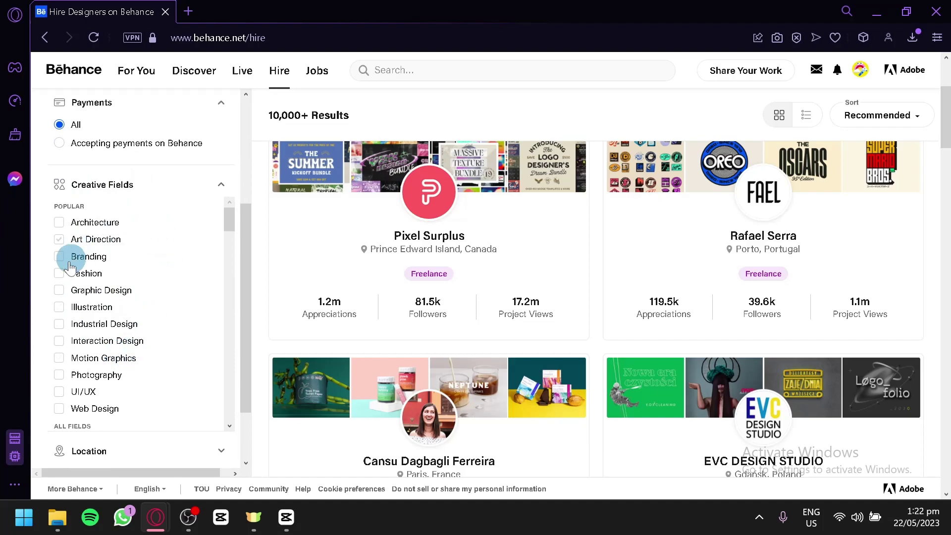
pyautogui.scroll(-4, 144, 341)
pyautogui.scroll(-2, 144, 349)
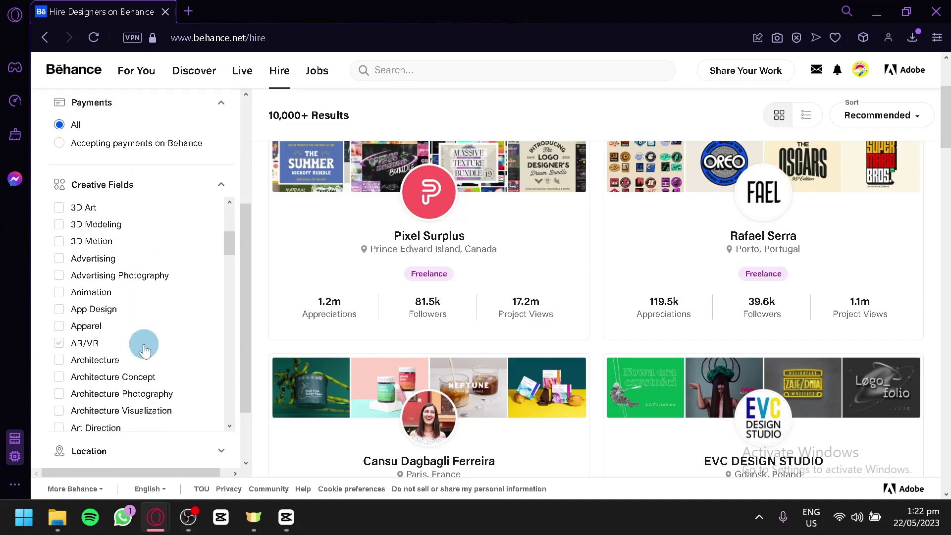
pyautogui.scroll(5, 123, 302)
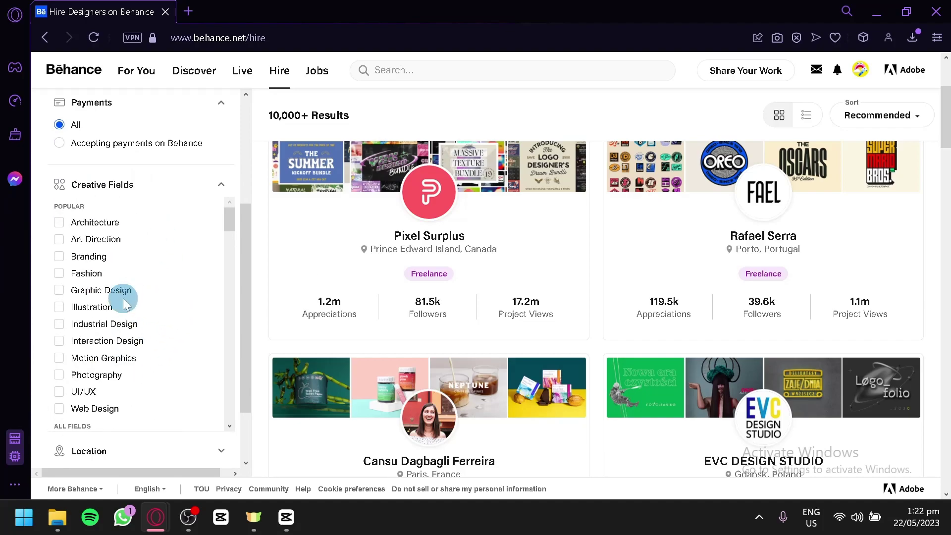
pyautogui.scroll(-5, 406, 283)
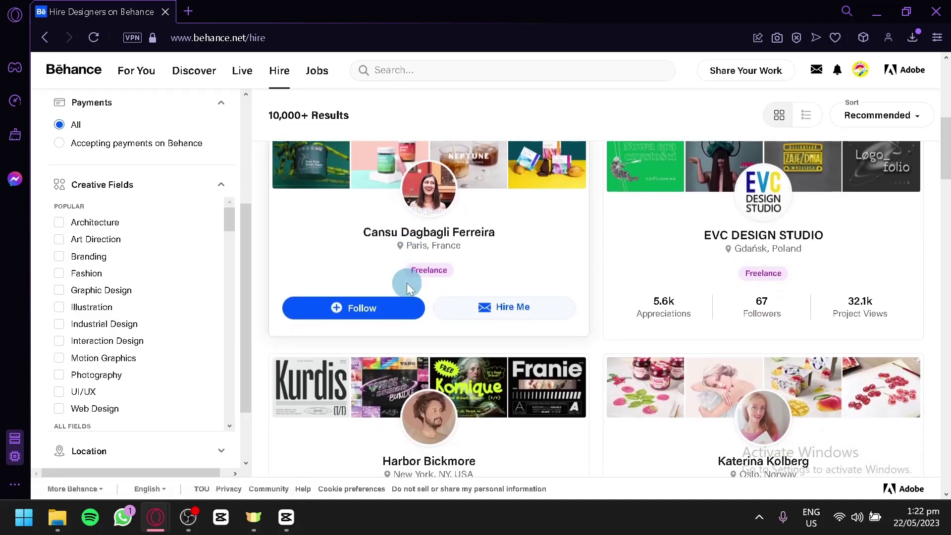
pyautogui.scroll(-2, 406, 283)
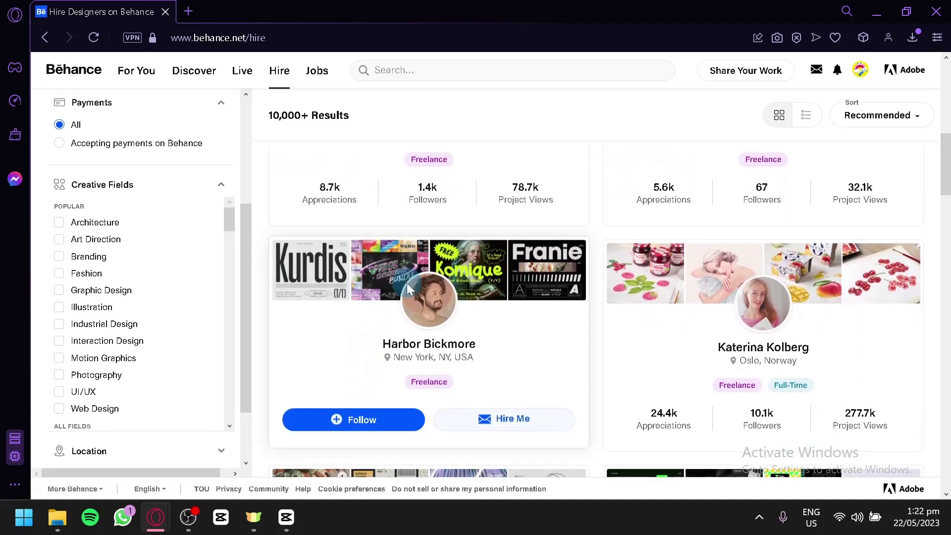
pyautogui.click(324, 79)
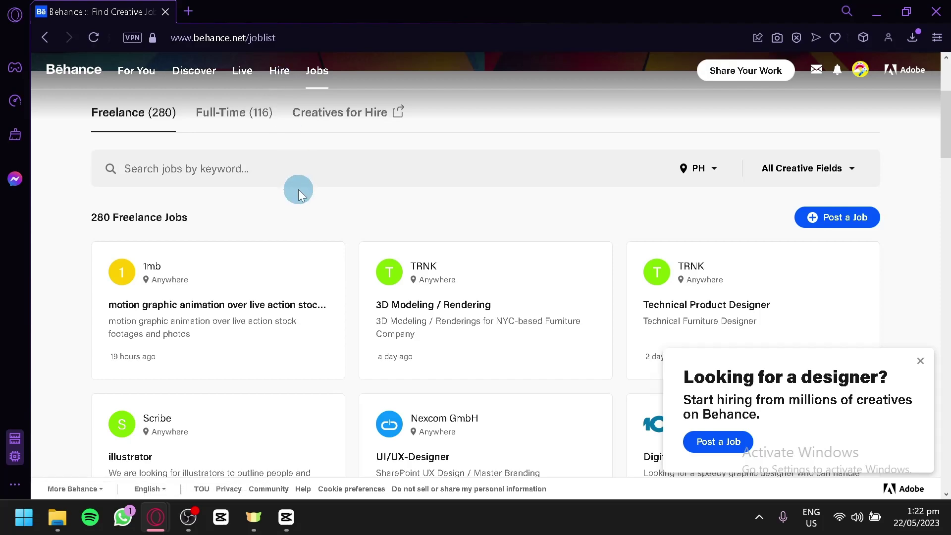
# - Scroll back up the Creative Jobs listings and return to the For You feed via the Behance logo
pyautogui.scroll(4, 298, 189)
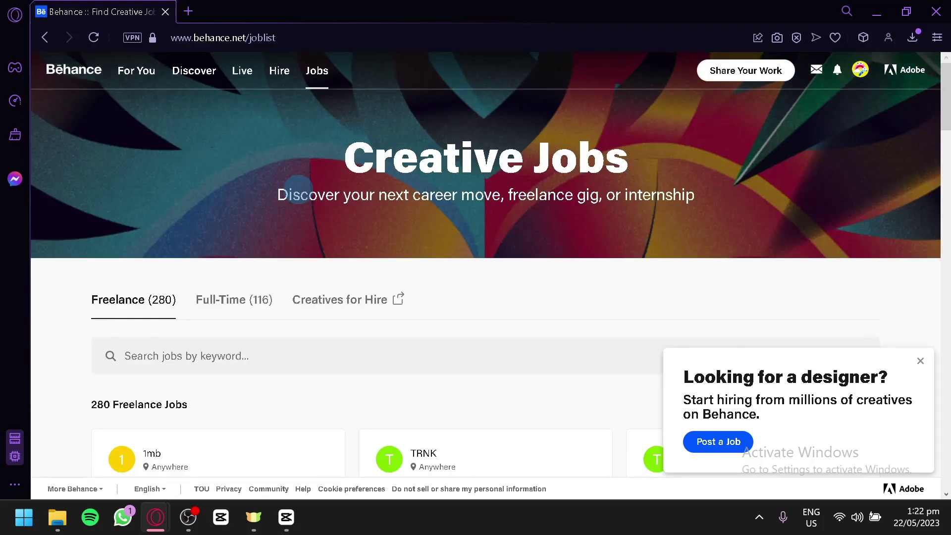
pyautogui.click(88, 79)
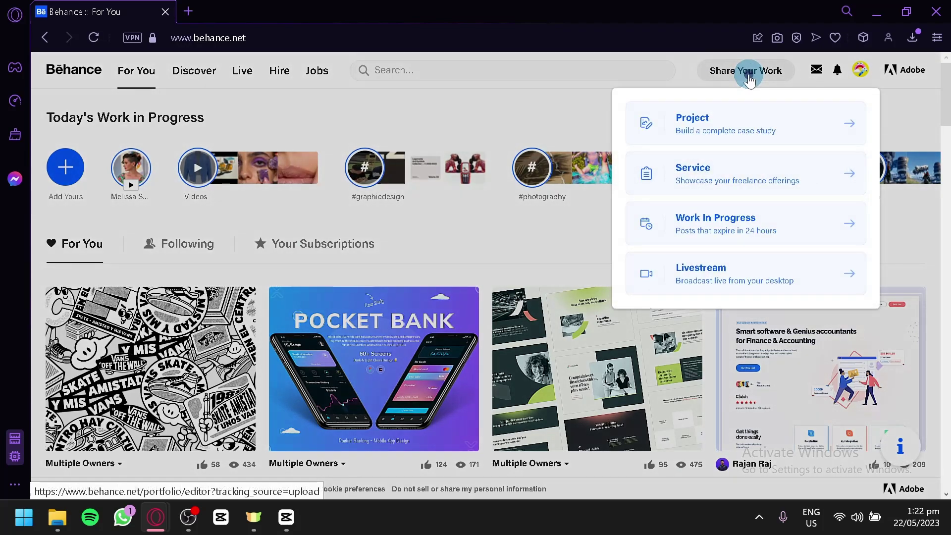
# - Start a new Project from Share Your Work to open the Create Project editor
pyautogui.click(750, 80)
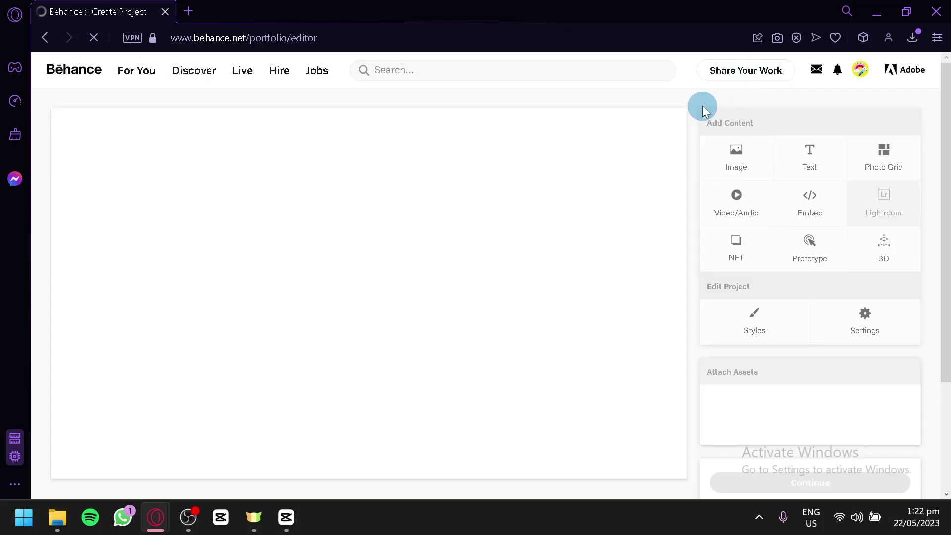
pyautogui.moveTo(741, 70)
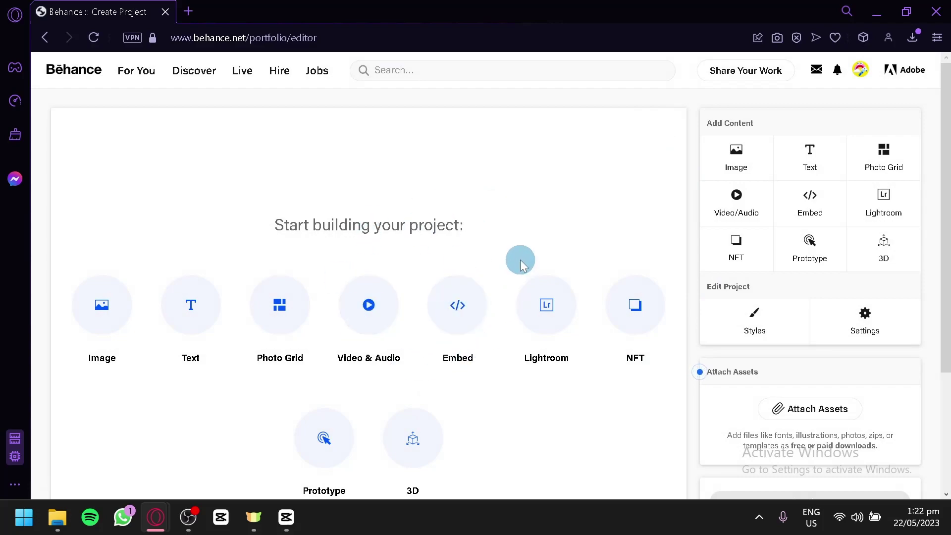
pyautogui.scroll(-1, 520, 265)
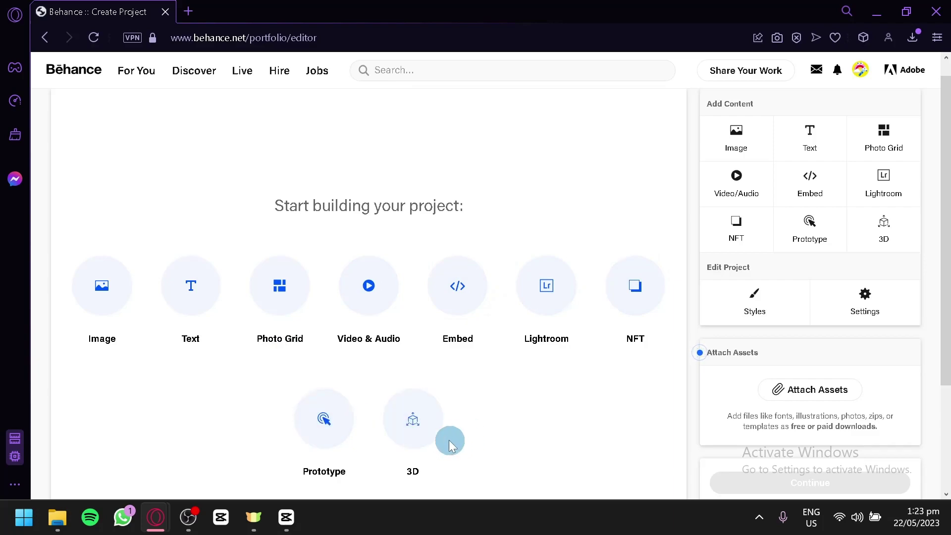
# - Add a text block titled 'Cat design' to the project
pyautogui.click(176, 301)
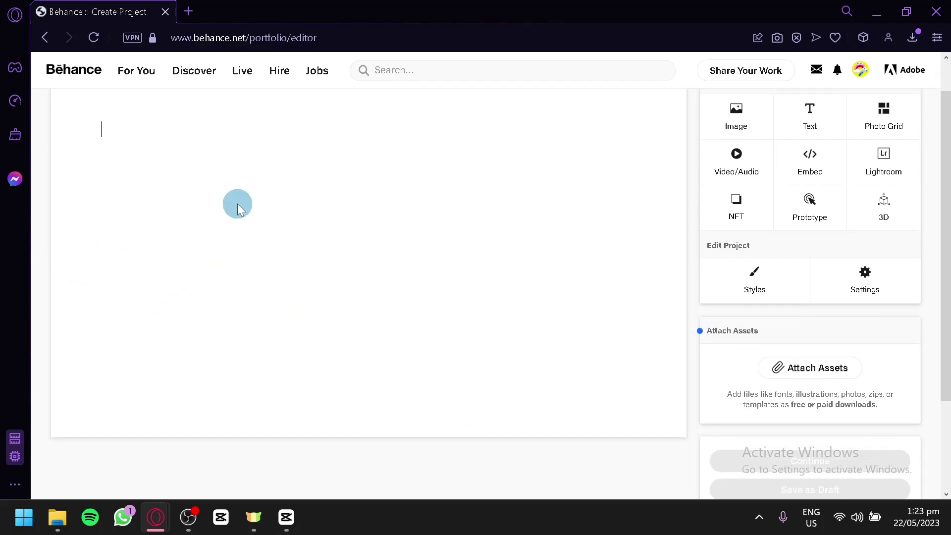
pyautogui.write('Cat de')
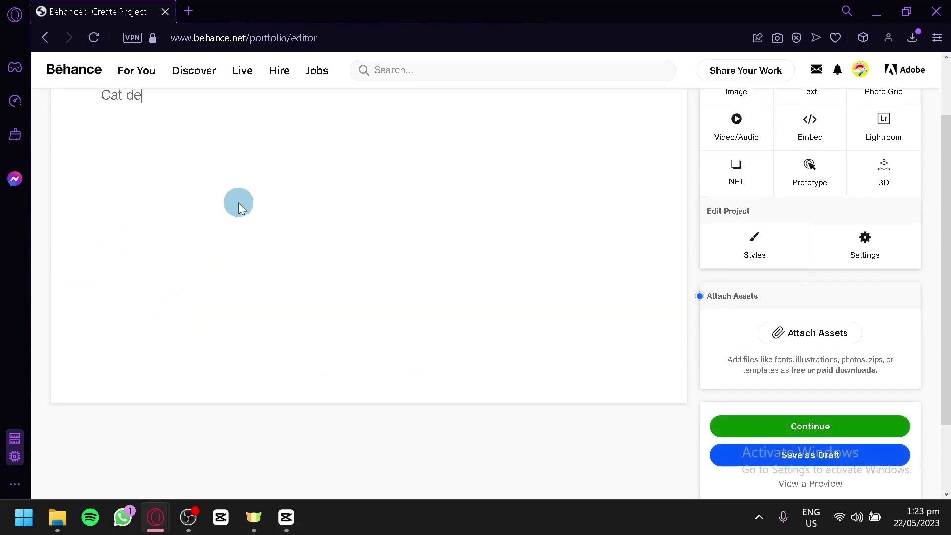
pyautogui.write('sign')
pyautogui.press('BackSpace')
pyautogui.write('n')
# - Drag the Image tile onto the canvas below the 'Cat design' title
pyautogui.scroll(2, 237, 201)
pyautogui.click(728, 158)
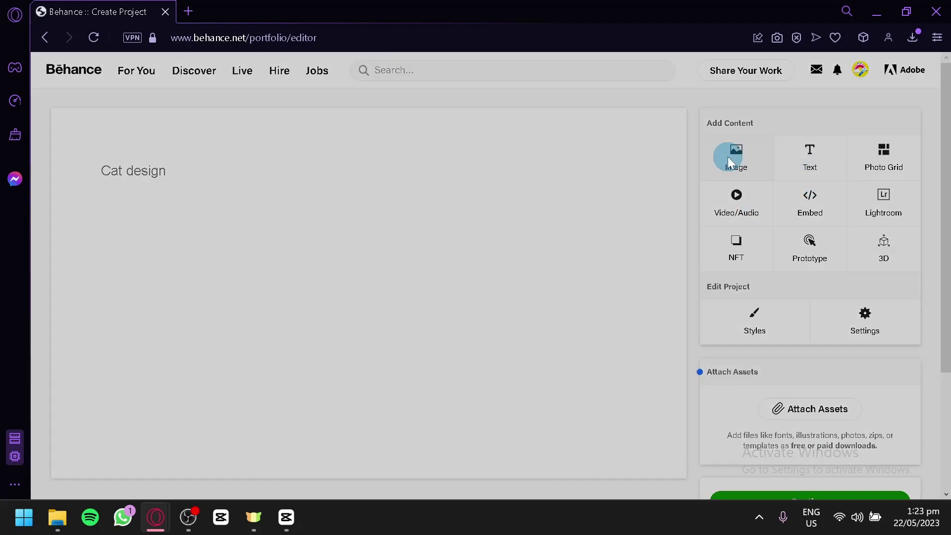
pyautogui.click(346, 331)
pyautogui.moveTo(781, 133); pyautogui.dragTo(304, 253)
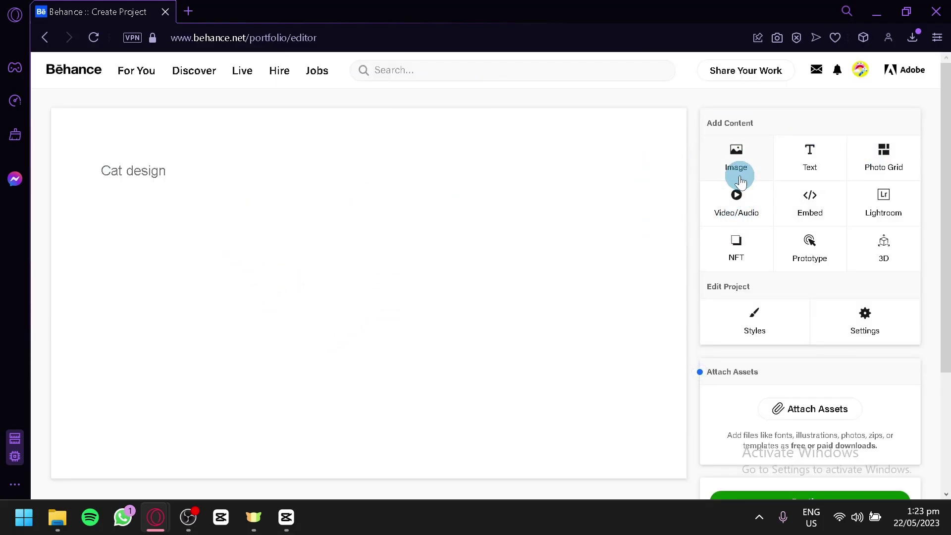
pyautogui.moveTo(736, 176); pyautogui.dragTo(311, 243)
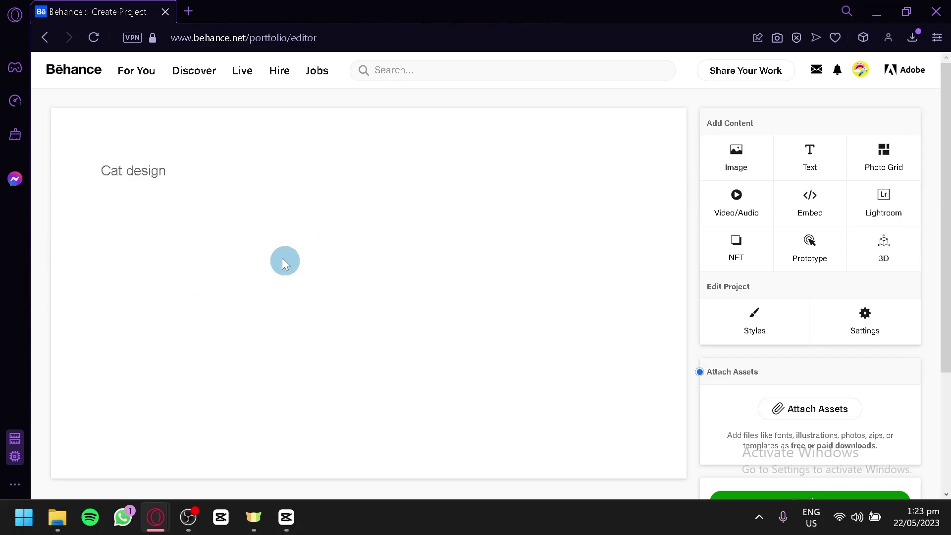
pyautogui.moveTo(131, 227)
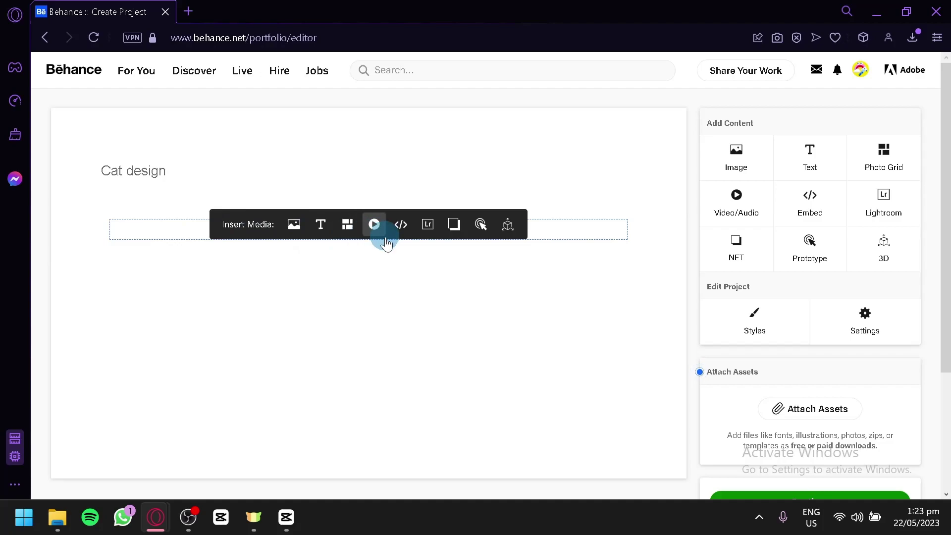
# - Open canva.com in a new browser tab alongside the Behance project
pyautogui.click(189, 12)
pyautogui.write('can')
pyautogui.press('Return')
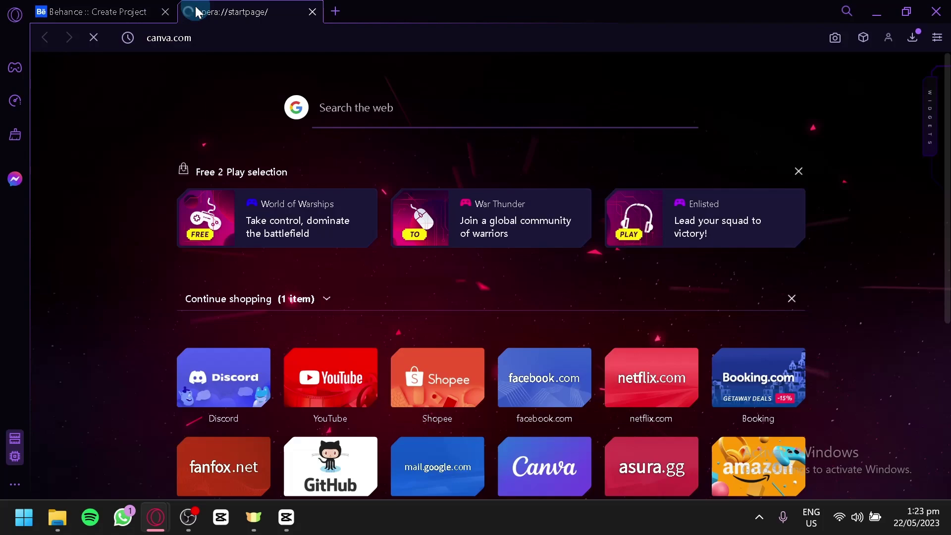
pyautogui.click(142, 10)
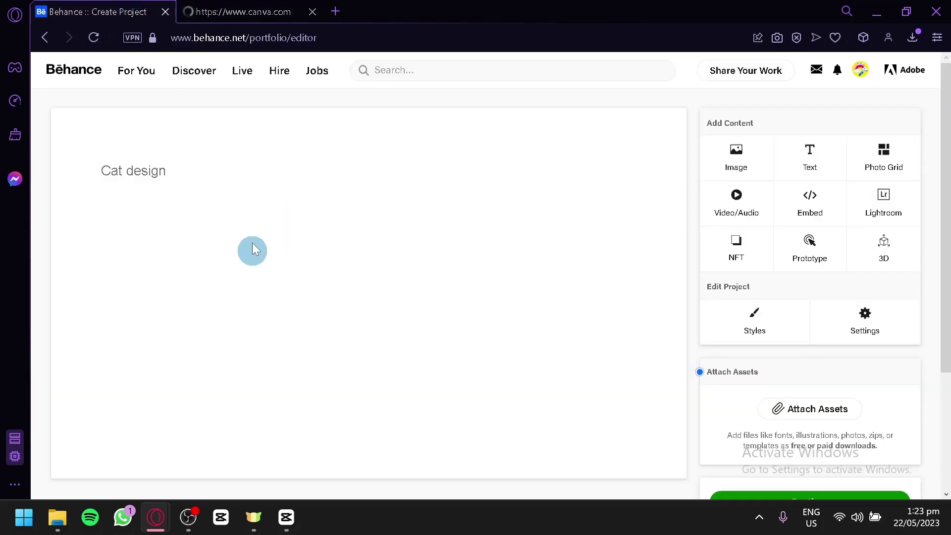
pyautogui.click(218, 9)
pyautogui.click(157, 8)
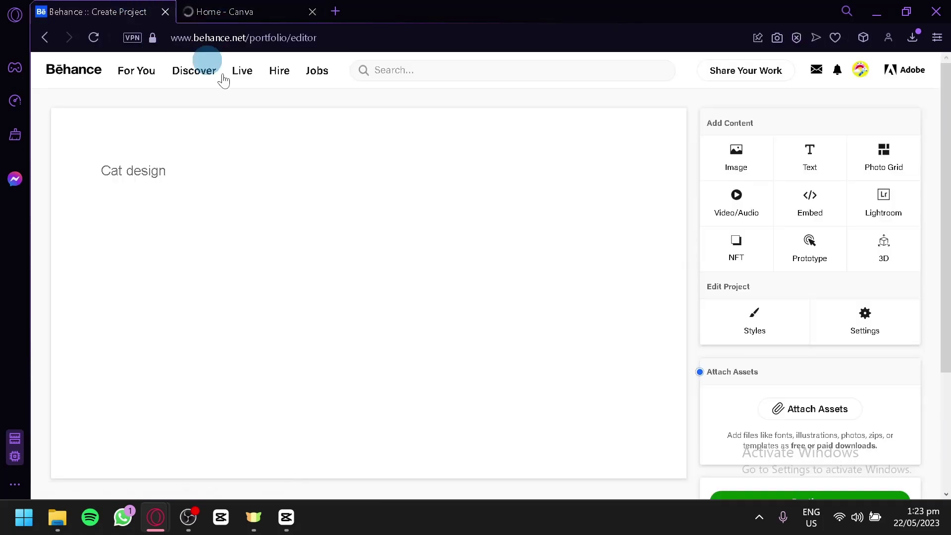
pyautogui.click(250, 7)
pyautogui.scroll(-8, 598, 322)
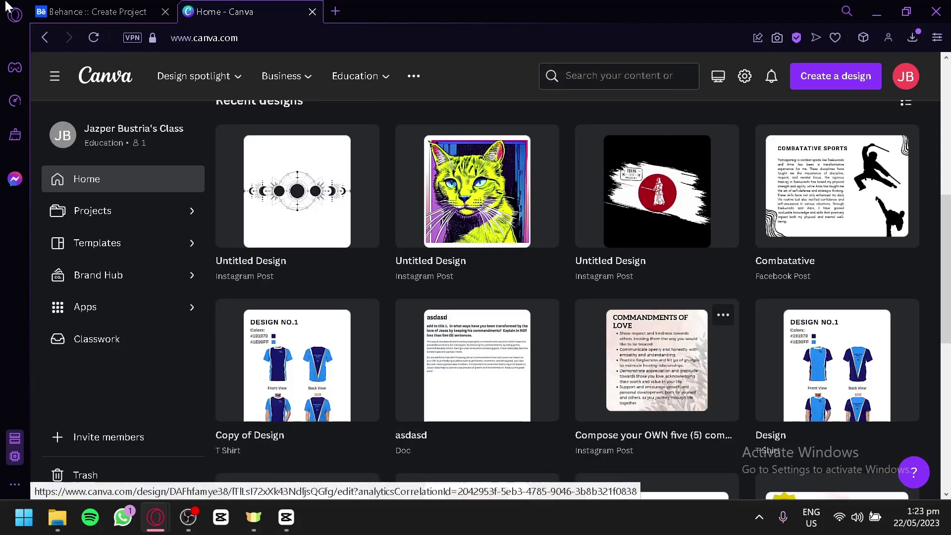
# - Open the neon cat design and download it as a PNG
pyautogui.click(501, 208)
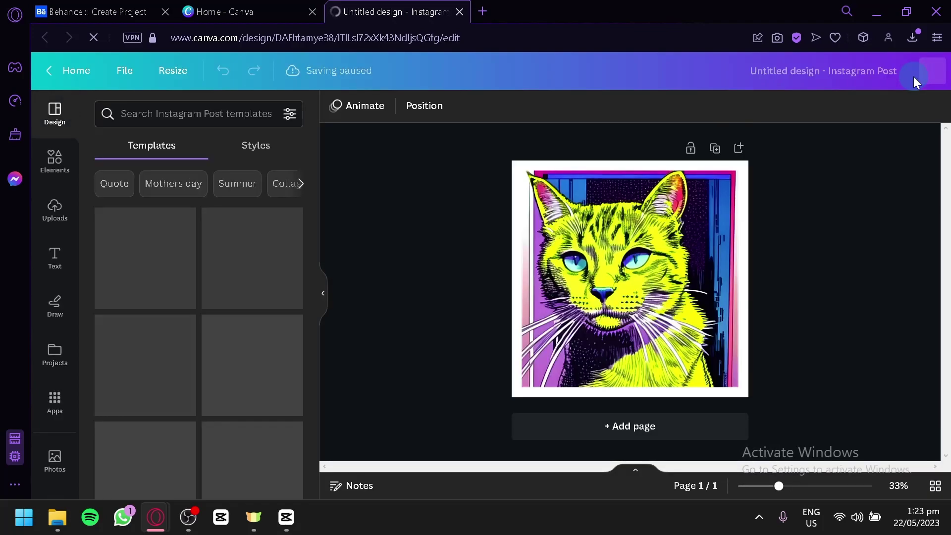
pyautogui.click(912, 79)
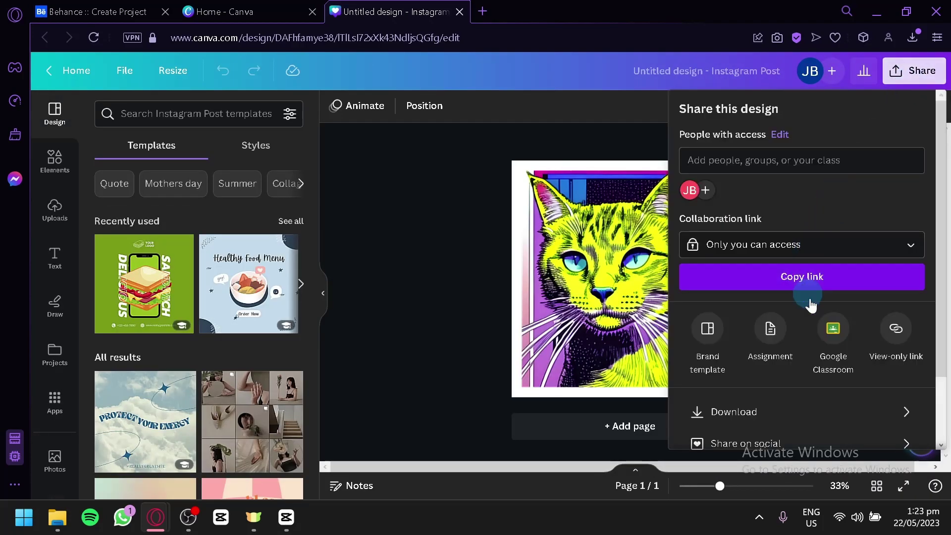
pyautogui.click(788, 437)
pyautogui.click(821, 313)
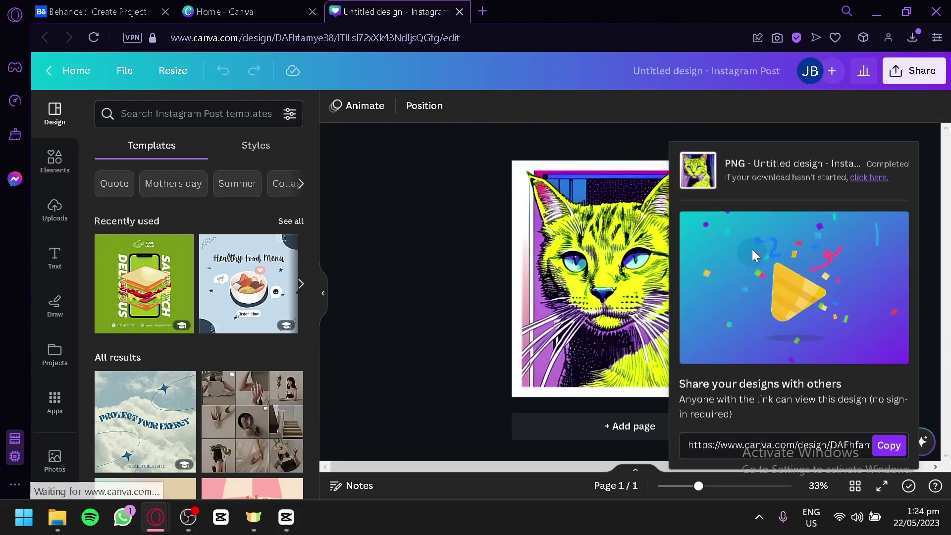
# - Drag the downloaded cat PNG onto the canvas beneath the 'Cat design' title
pyautogui.click(124, 11)
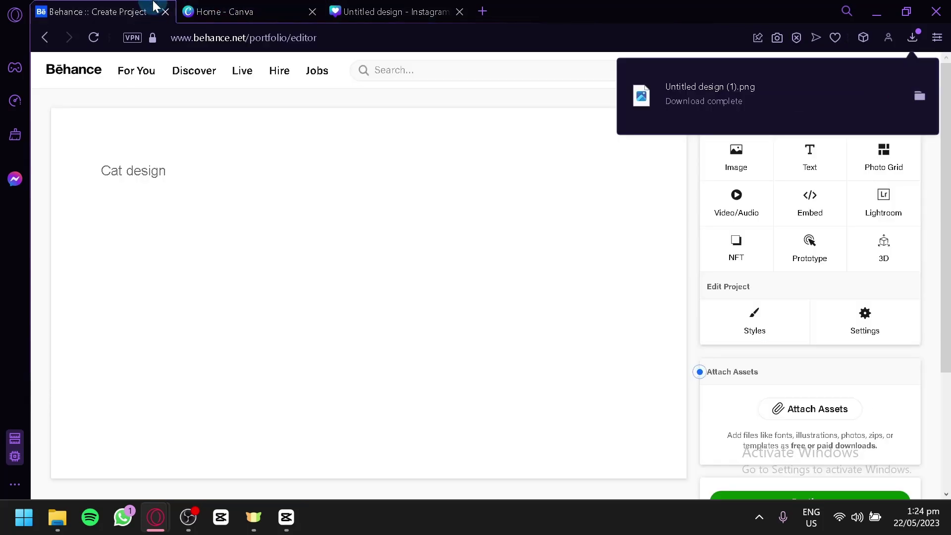
pyautogui.moveTo(708, 94); pyautogui.dragTo(335, 333)
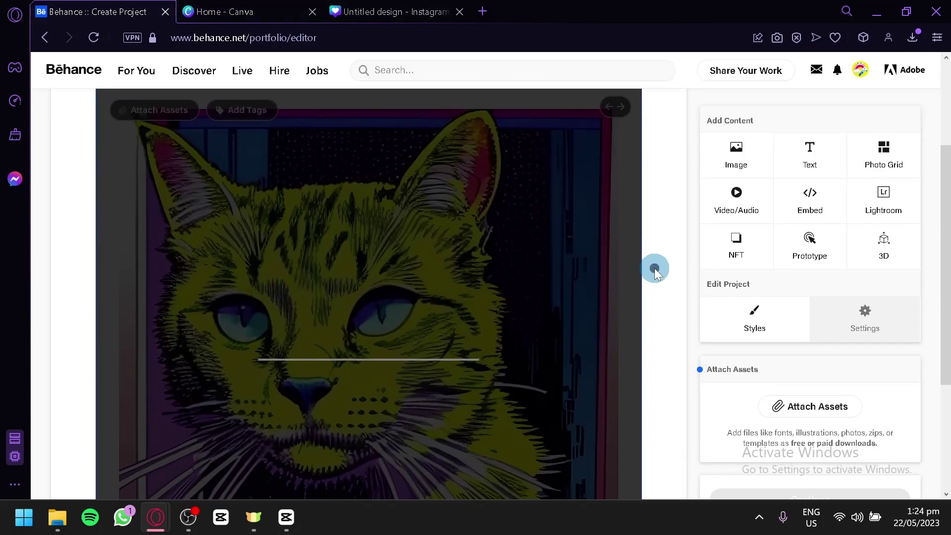
pyautogui.scroll(2, 251, 211)
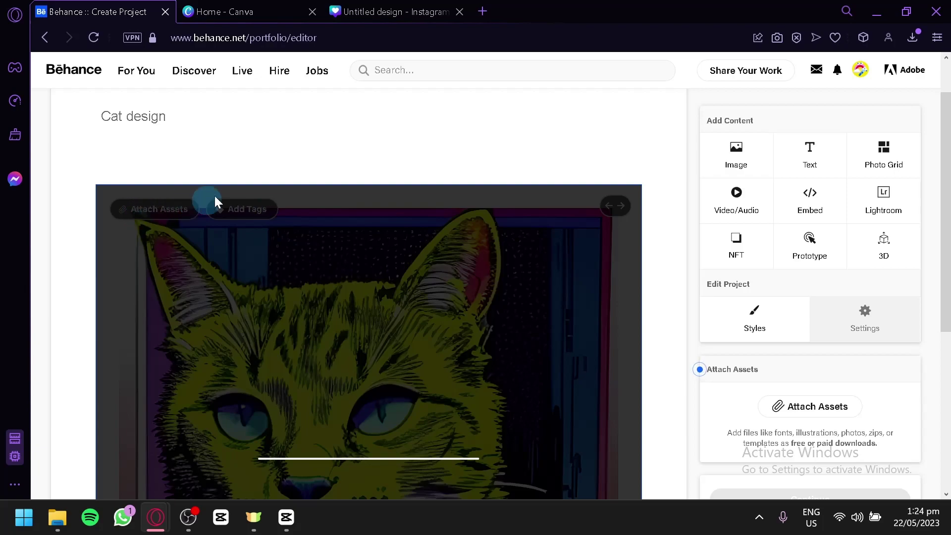
pyautogui.scroll(-3, 443, 284)
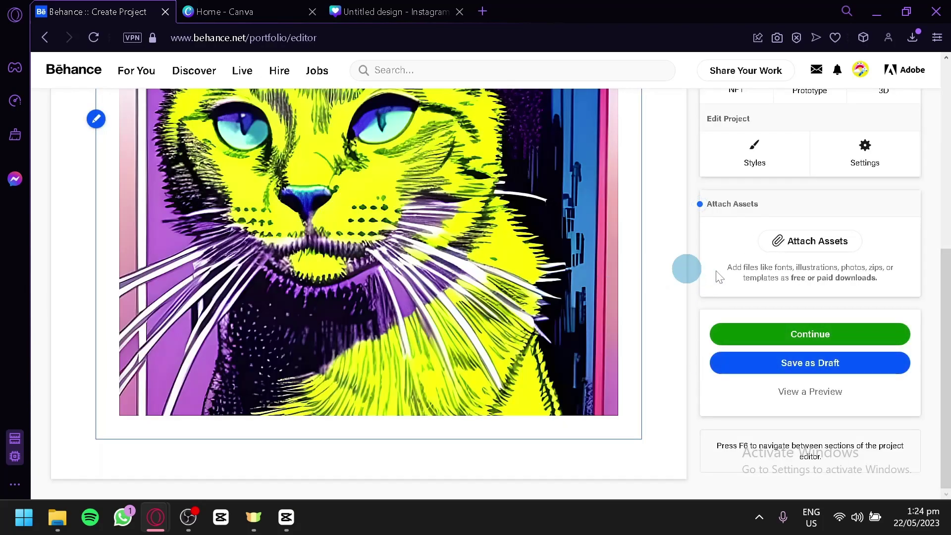
pyautogui.scroll(7, 233, 257)
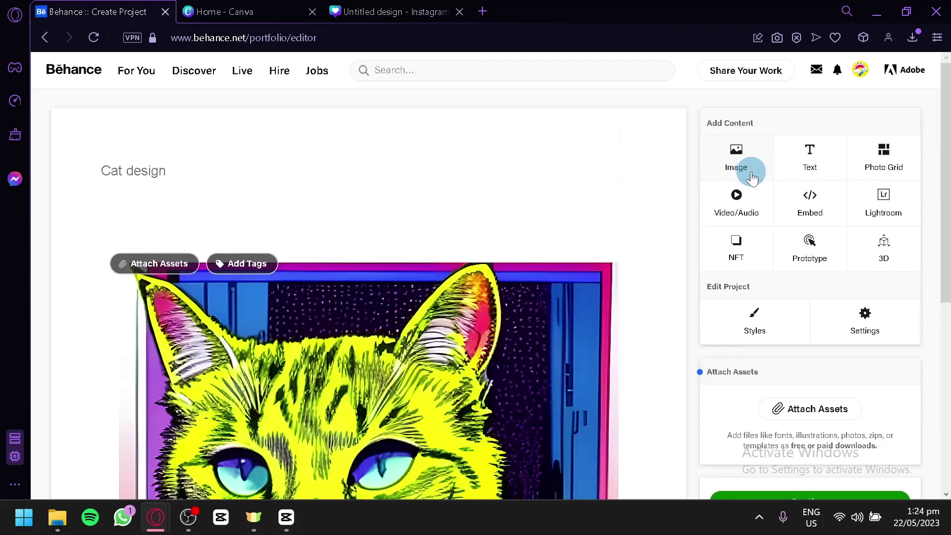
# - Save the Cat design project as a draft
pyautogui.moveTo(321, 226)
pyautogui.click(154, 166)
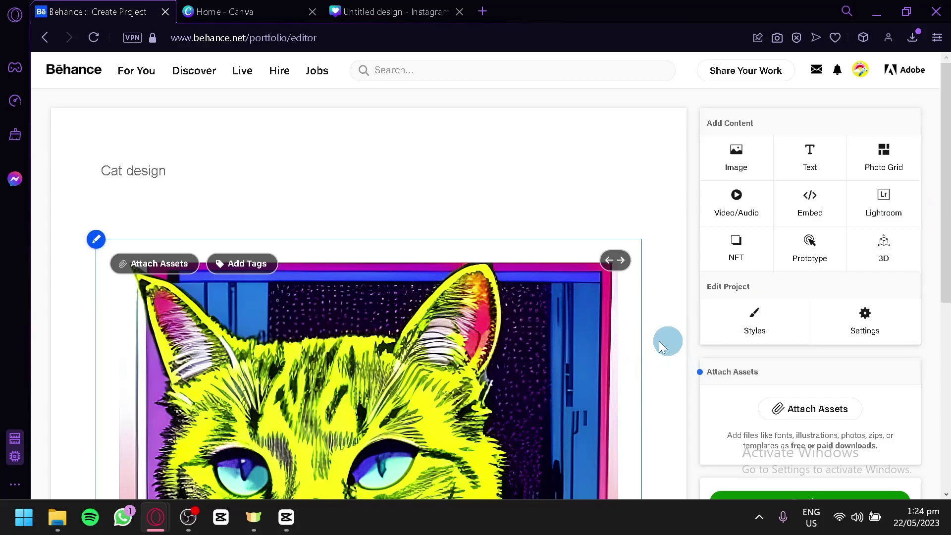
pyautogui.scroll(-5, 658, 340)
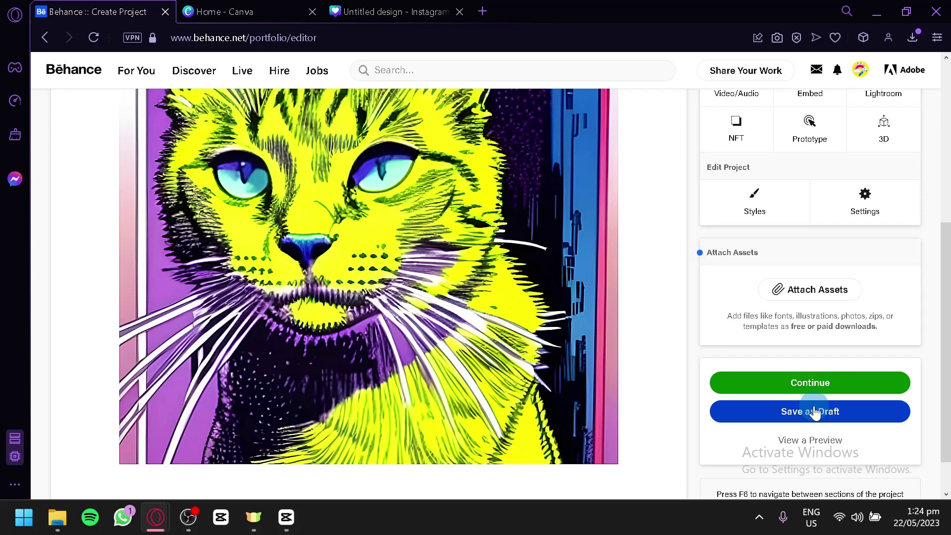
pyautogui.click(815, 411)
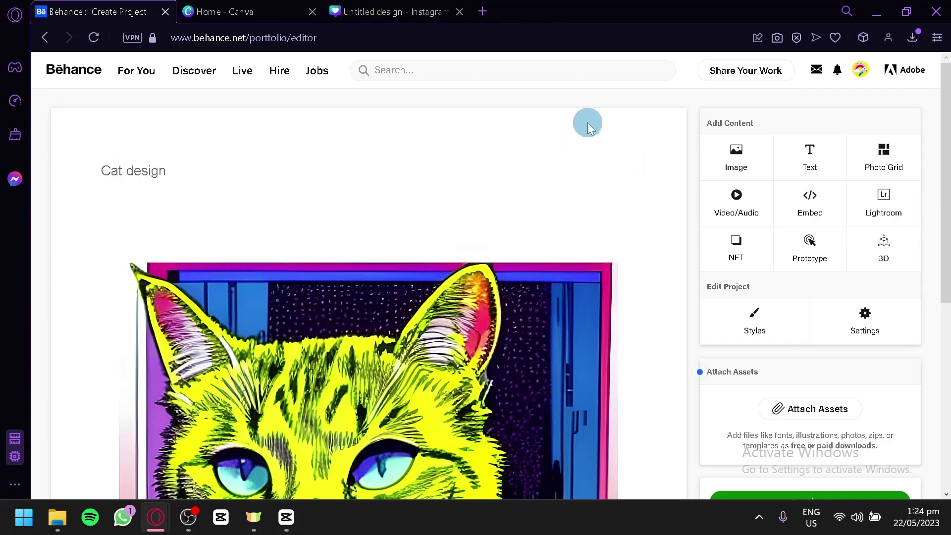
# - Return to the For You feed via the Behance logo and scroll through recommended projects
pyautogui.moveTo(372, 144)
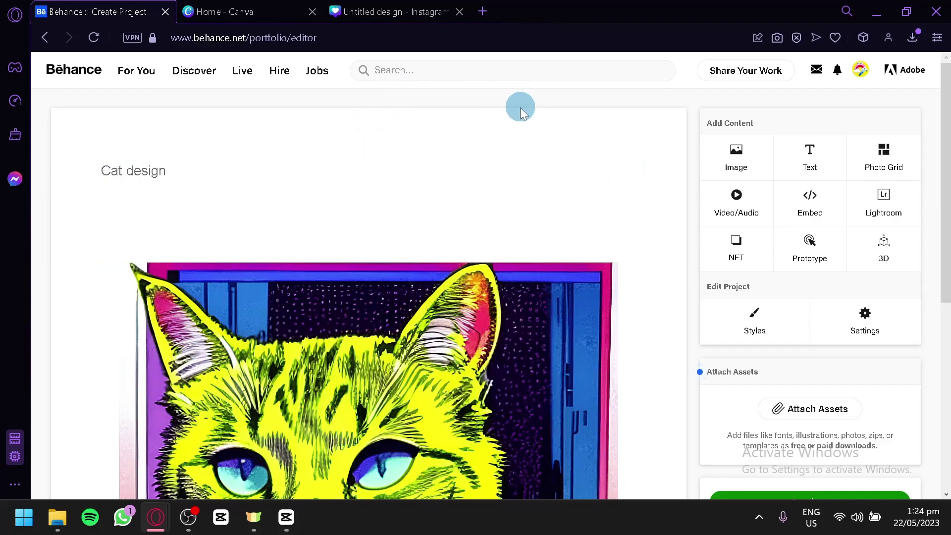
pyautogui.scroll(-4, 549, 180)
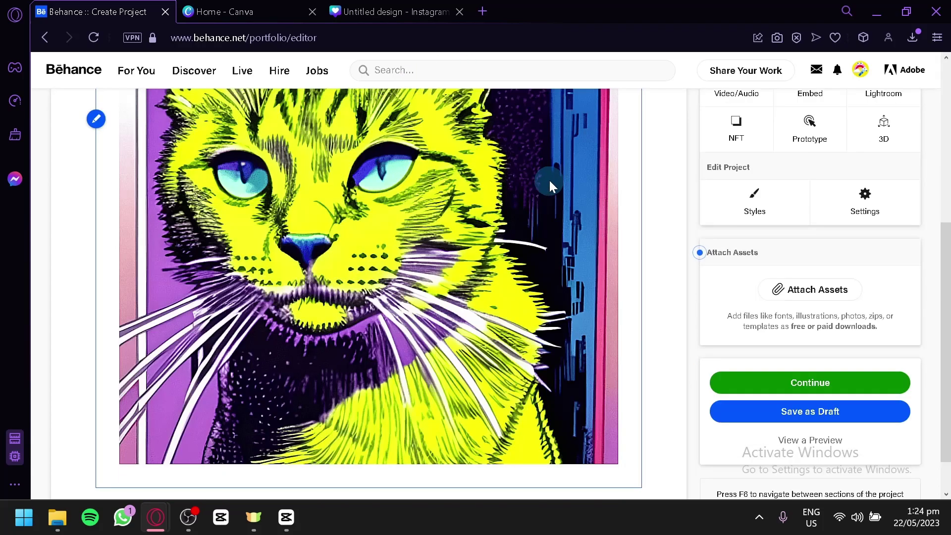
pyautogui.click(79, 80)
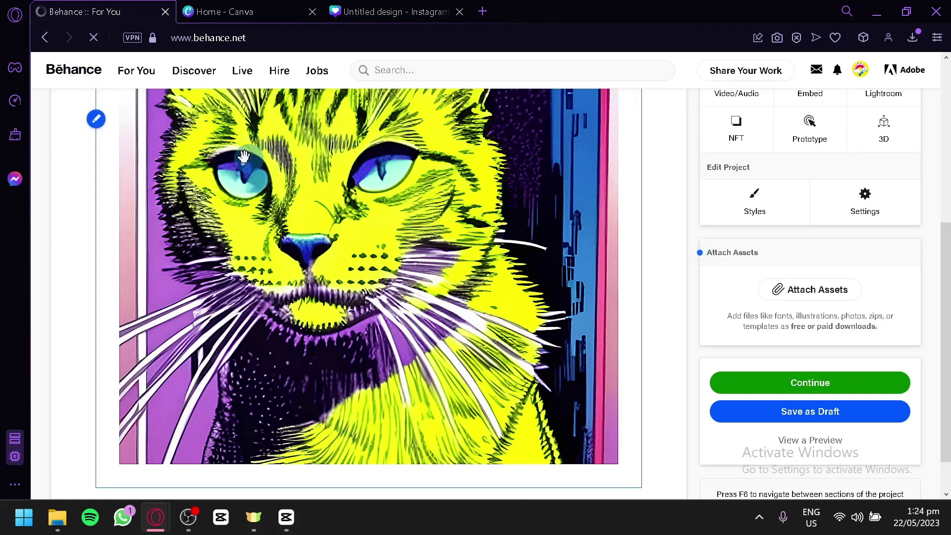
pyautogui.scroll(-2, 446, 213)
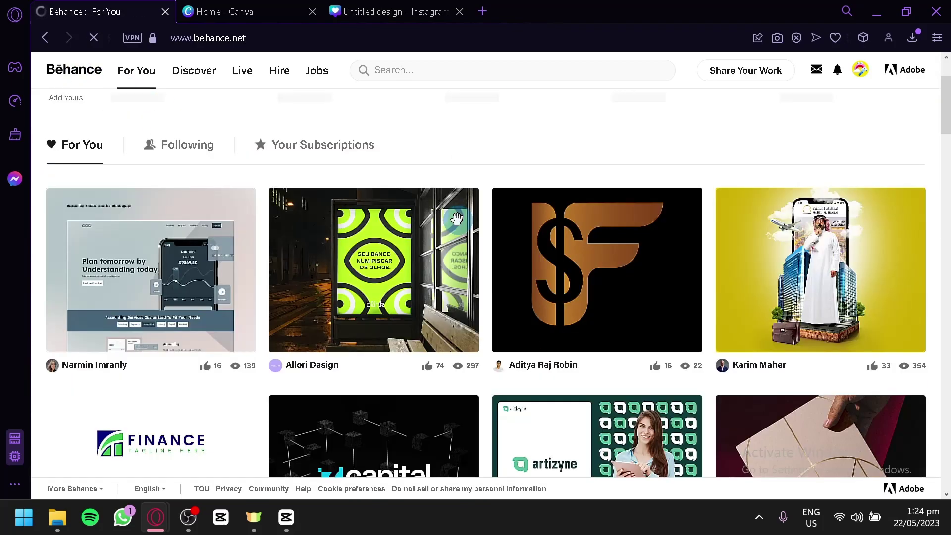
pyautogui.scroll(-6, 456, 219)
pyautogui.scroll(-6, 749, 369)
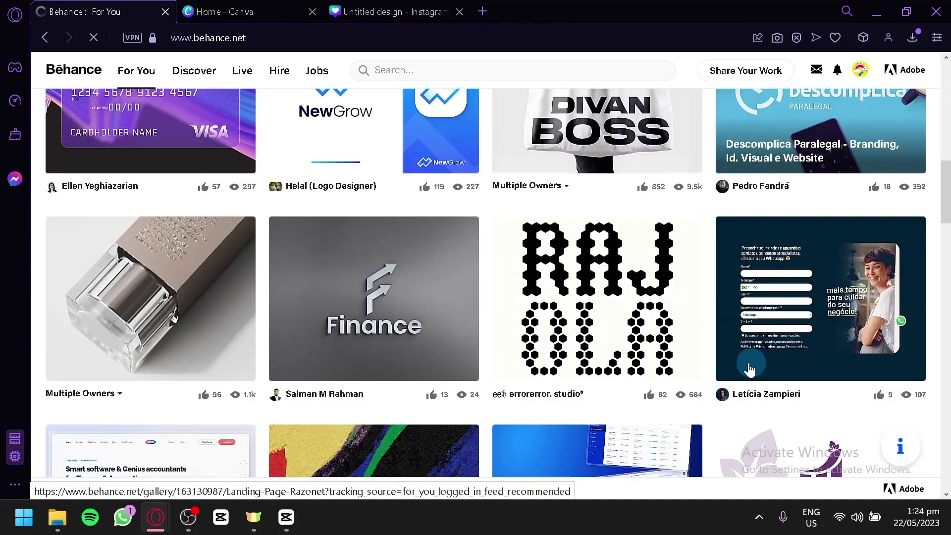
pyautogui.scroll(-5, 733, 346)
pyautogui.scroll(7, 693, 324)
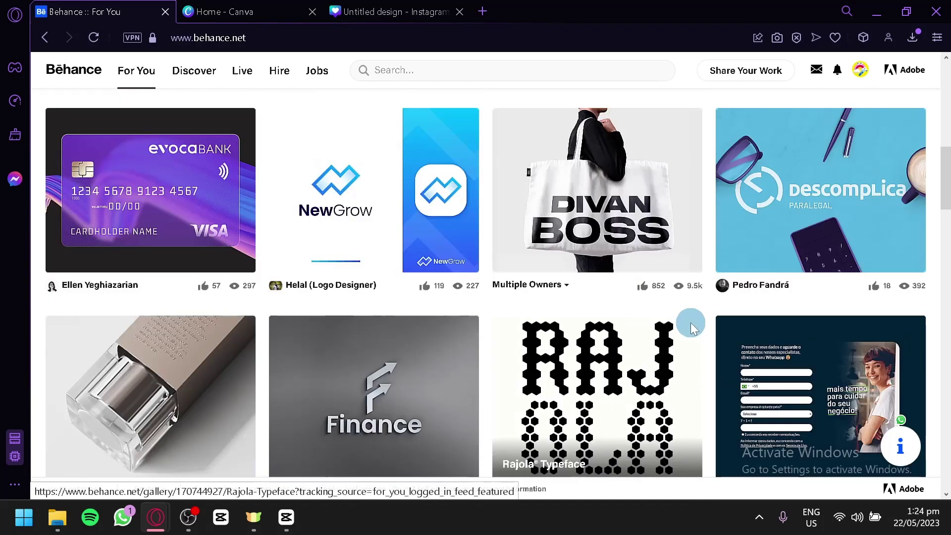
pyautogui.scroll(10, 269, 318)
# - Open the footer language dropdown and close it without changing the language
pyautogui.click(148, 488)
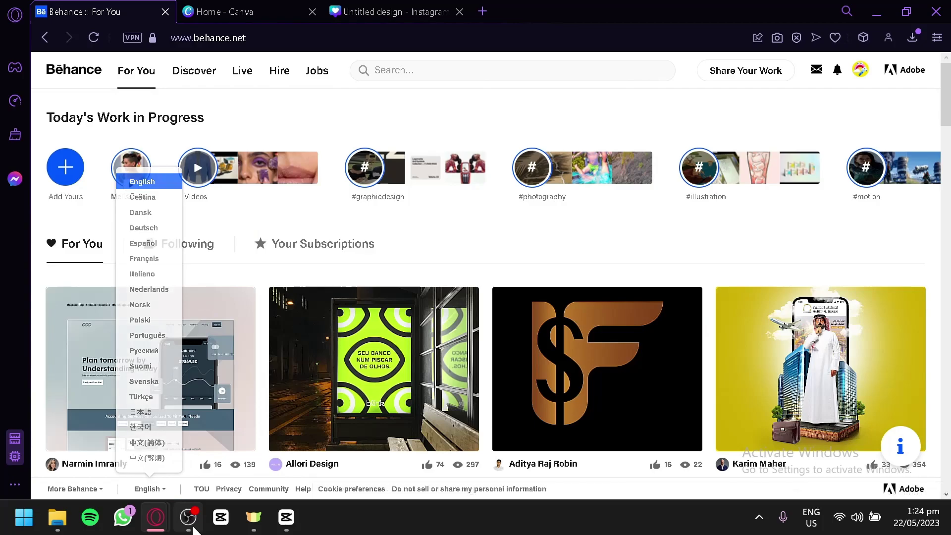
pyautogui.click(250, 425)
pyautogui.scroll(-2, 560, 253)
pyautogui.scroll(2, 567, 246)
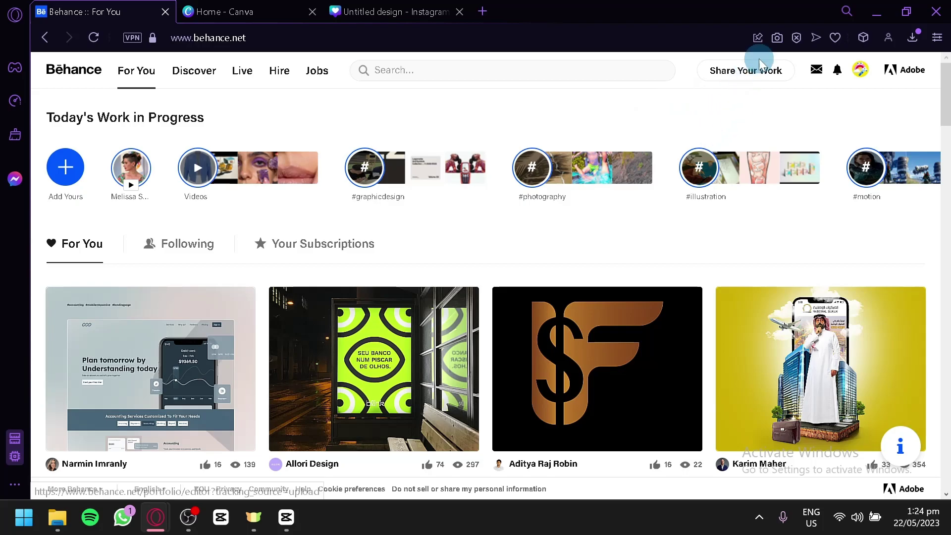
# - Open the search bar's suggestions and Sort & Filter All categories
pyautogui.moveTo(749, 75)
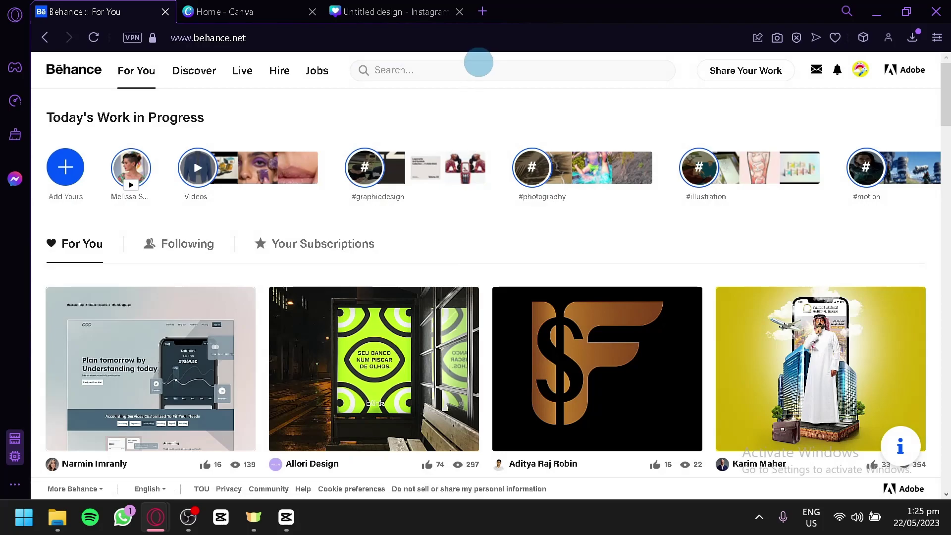
pyautogui.click(478, 64)
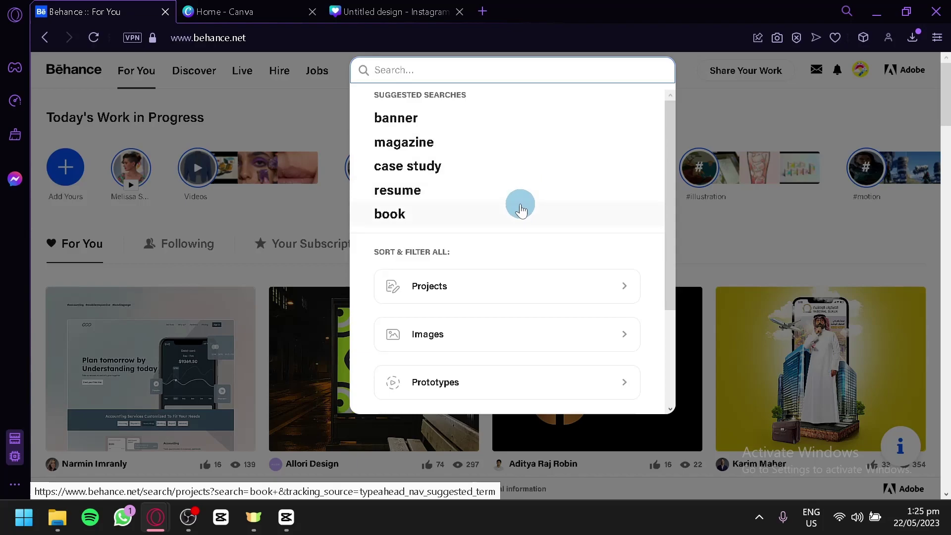
# - Show search results limited to Projects
pyautogui.scroll(-3, 495, 223)
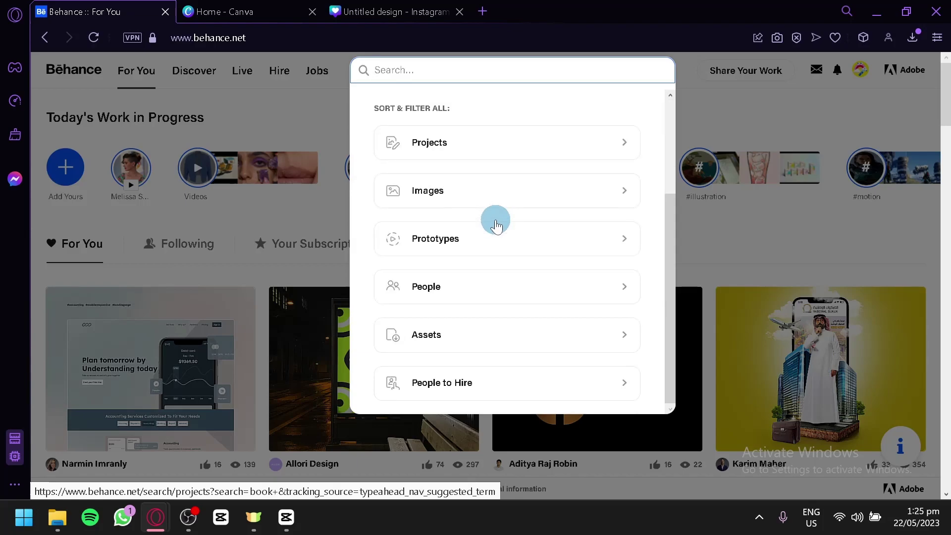
pyautogui.scroll(2, 495, 223)
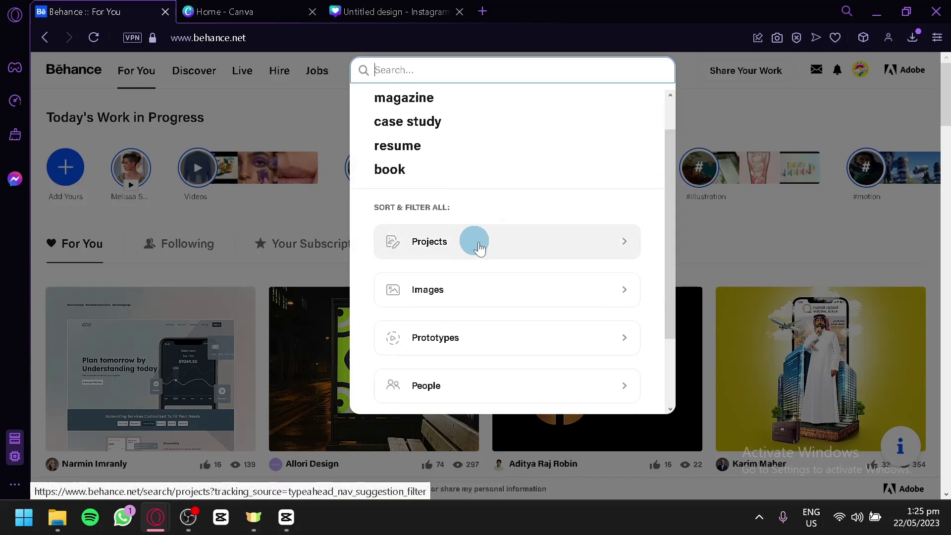
pyautogui.click(632, 242)
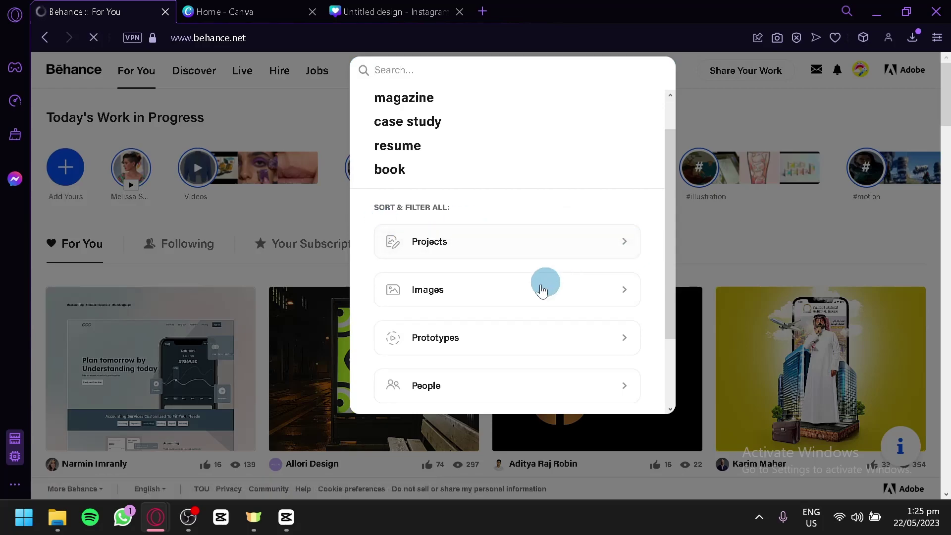
pyautogui.scroll(-5, 515, 262)
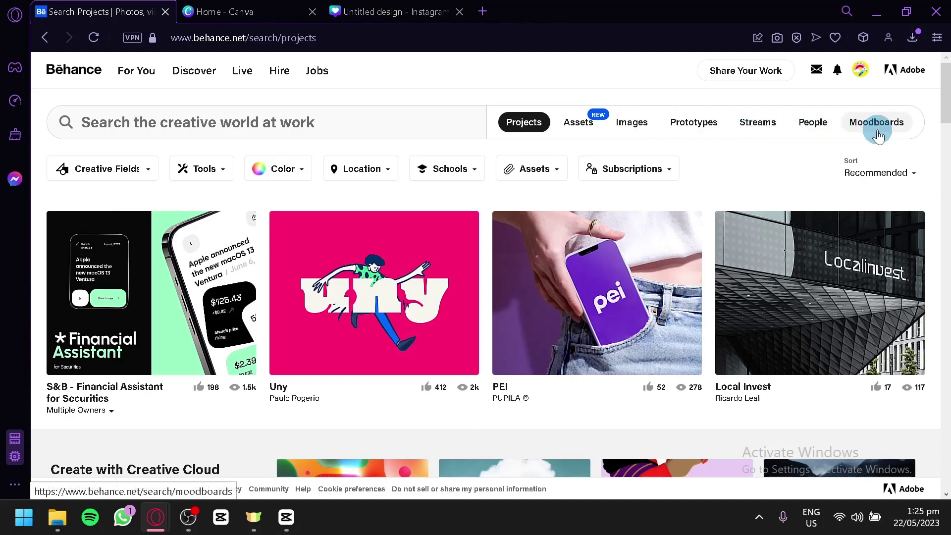
# - Go back to the feed, reopen search and switch to Images results
pyautogui.click(75, 77)
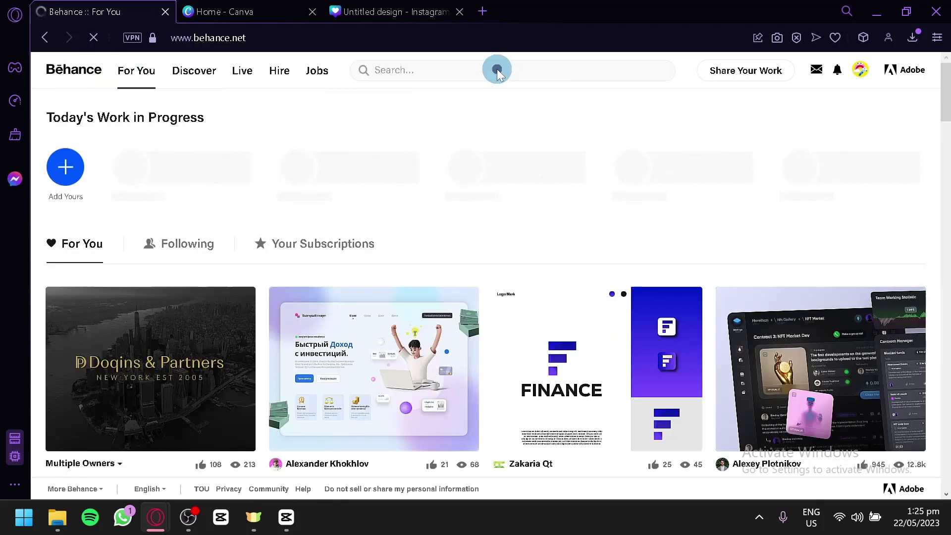
pyautogui.click(497, 70)
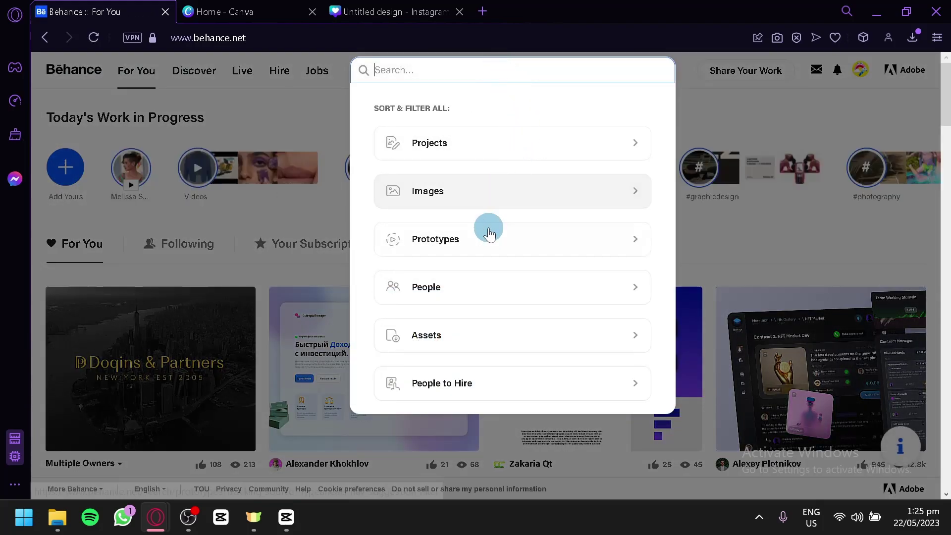
pyautogui.scroll(-4, 525, 387)
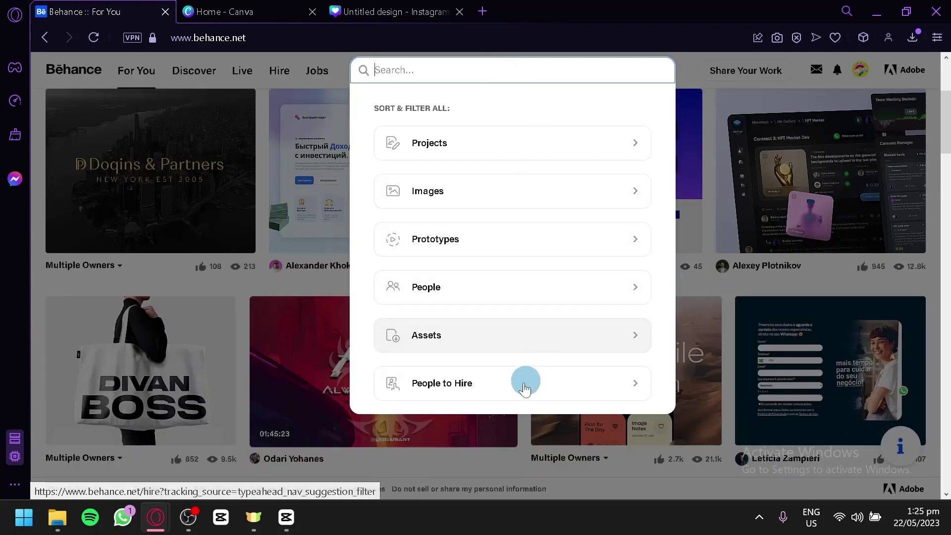
pyautogui.click(485, 197)
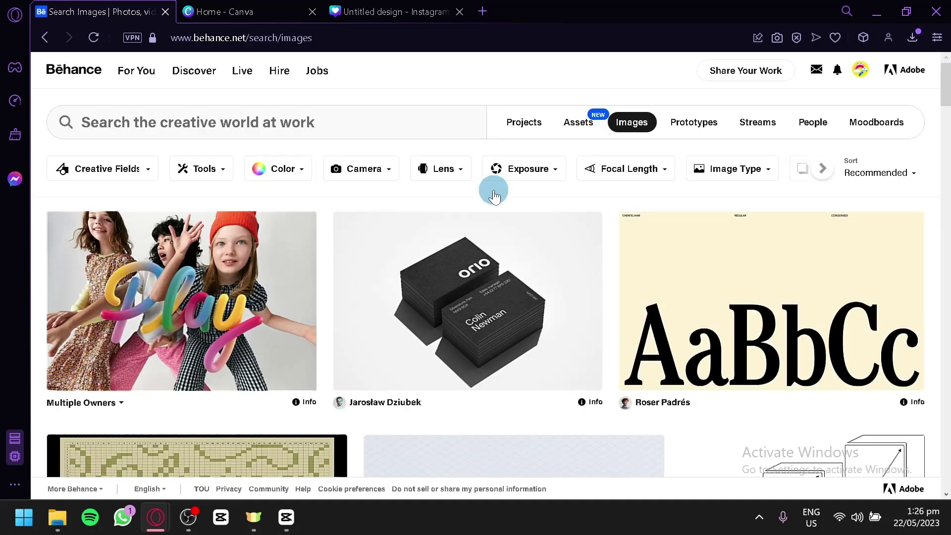
# - Set the Lens filter on the image search results to Fujifilm
pyautogui.scroll(-2, 420, 269)
pyautogui.scroll(2, 421, 269)
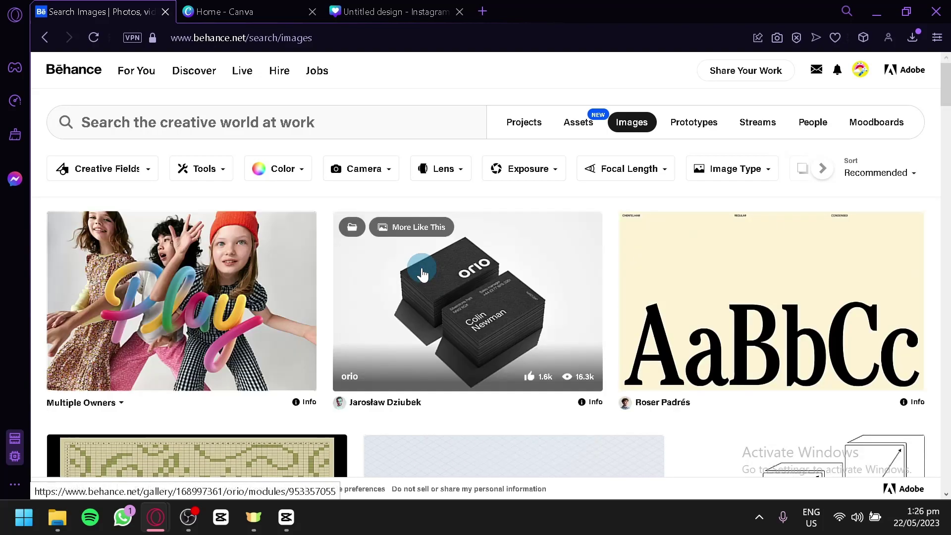
pyautogui.click(465, 171)
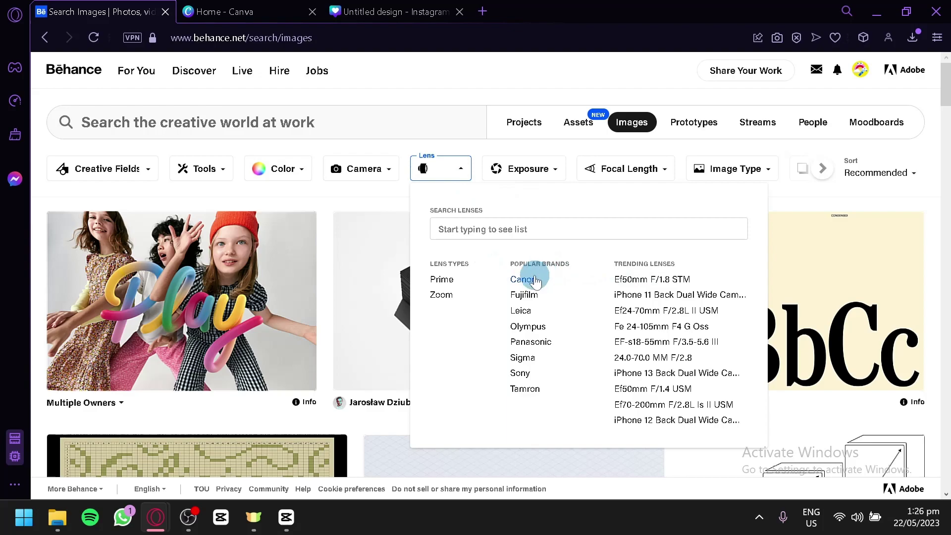
pyautogui.click(532, 297)
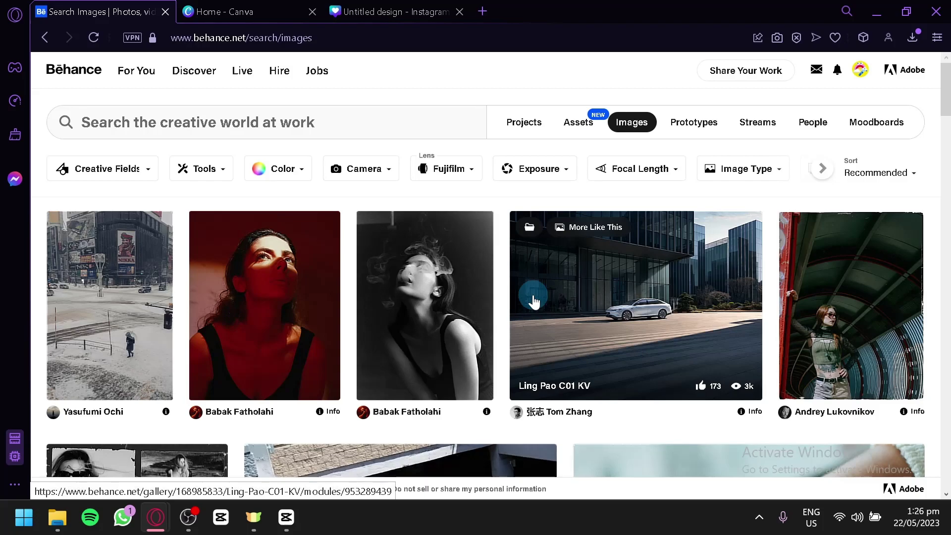
# - Scroll through the Fujifilm-lens photo results
pyautogui.scroll(-4, 534, 301)
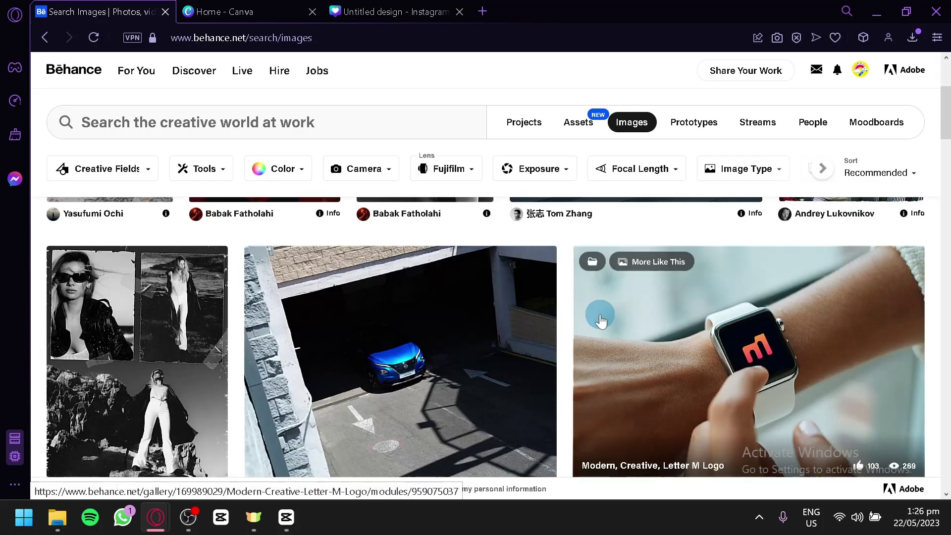
pyautogui.scroll(-2, 600, 321)
pyautogui.scroll(-6, 600, 321)
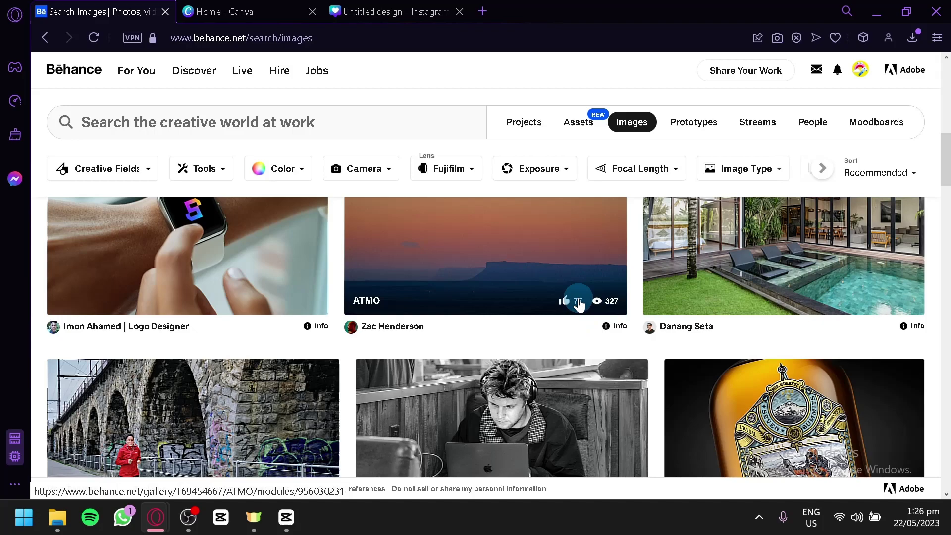
pyautogui.scroll(-12, 574, 302)
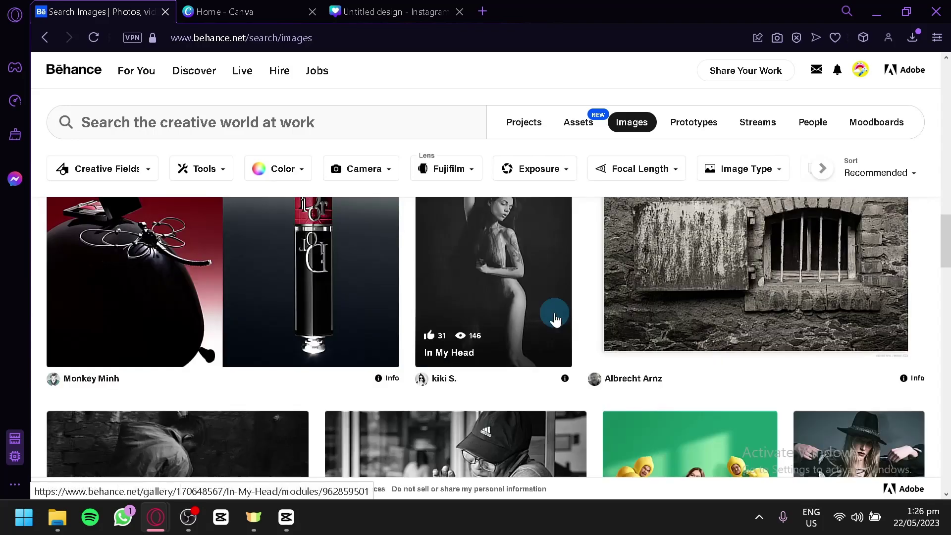
pyautogui.scroll(-10, 555, 318)
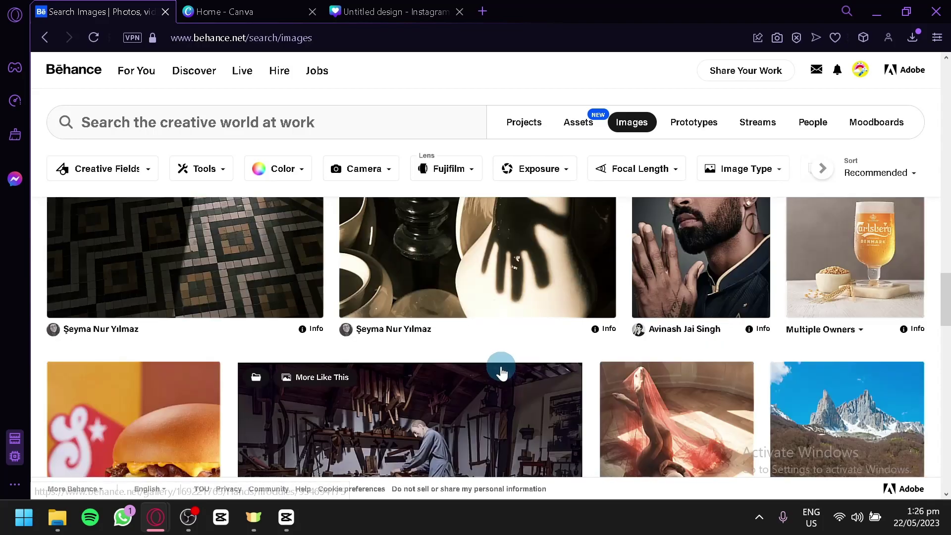
pyautogui.scroll(-4, 500, 371)
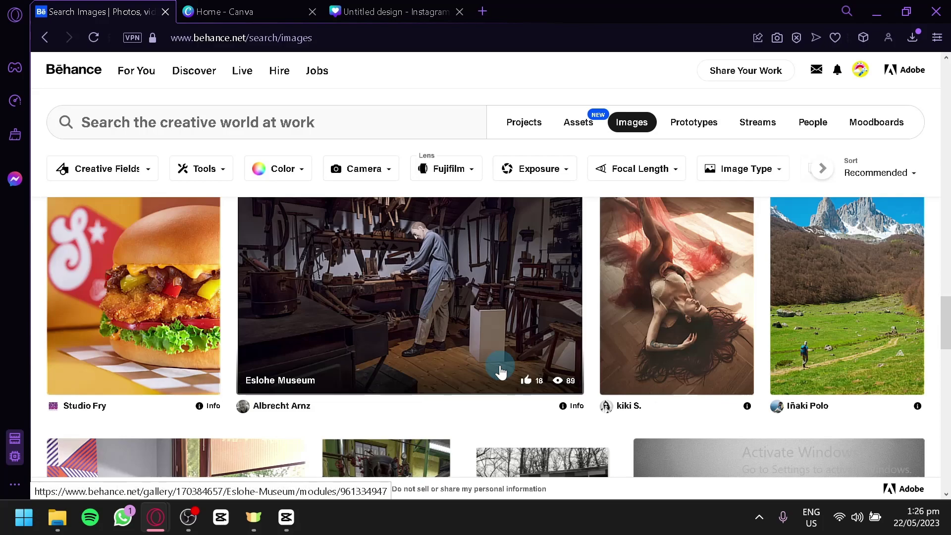
pyautogui.scroll(-4, 500, 364)
pyautogui.scroll(4, 500, 365)
pyautogui.click(348, 294)
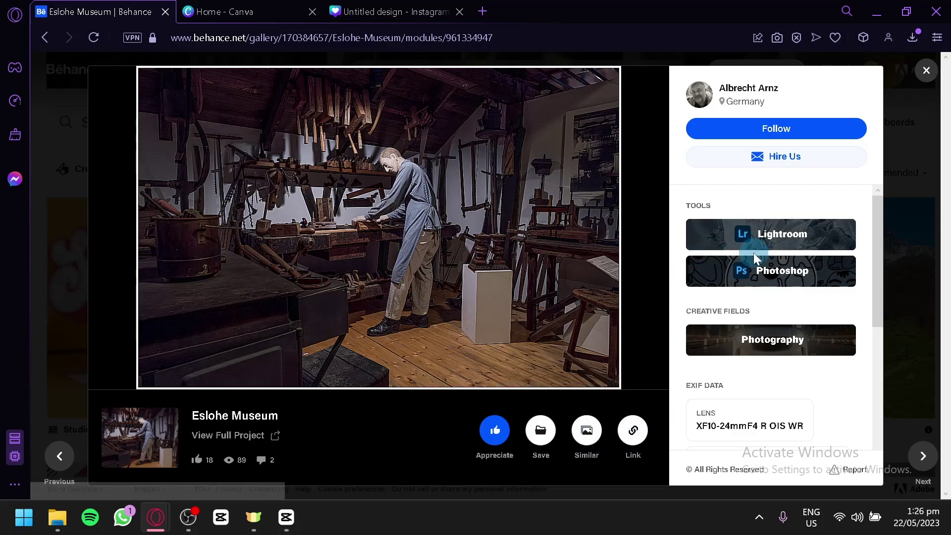
pyautogui.scroll(-2, 742, 265)
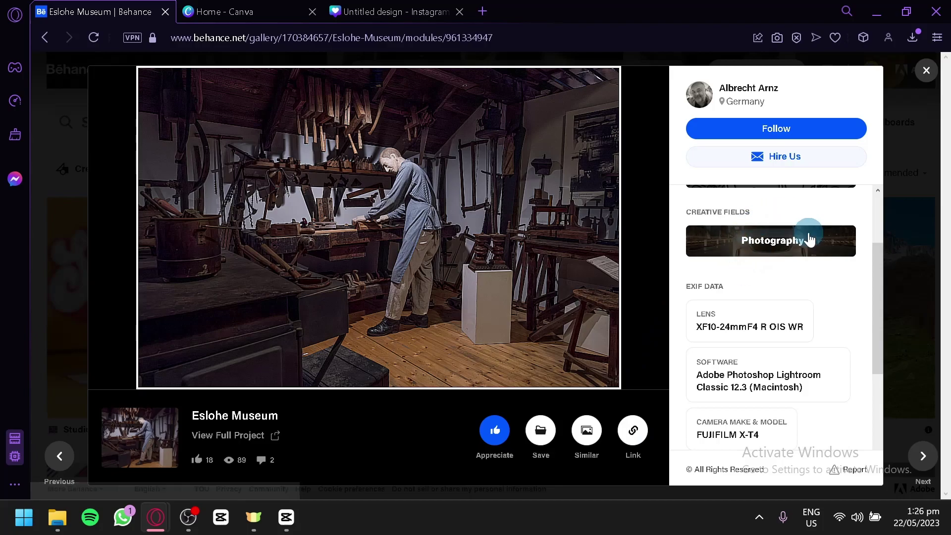
pyautogui.scroll(-3, 772, 277)
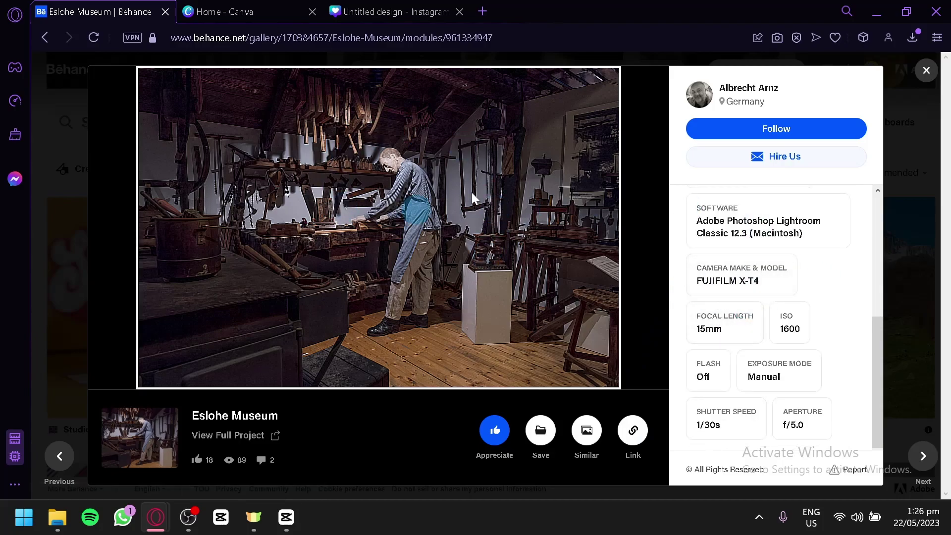
pyautogui.click(68, 270)
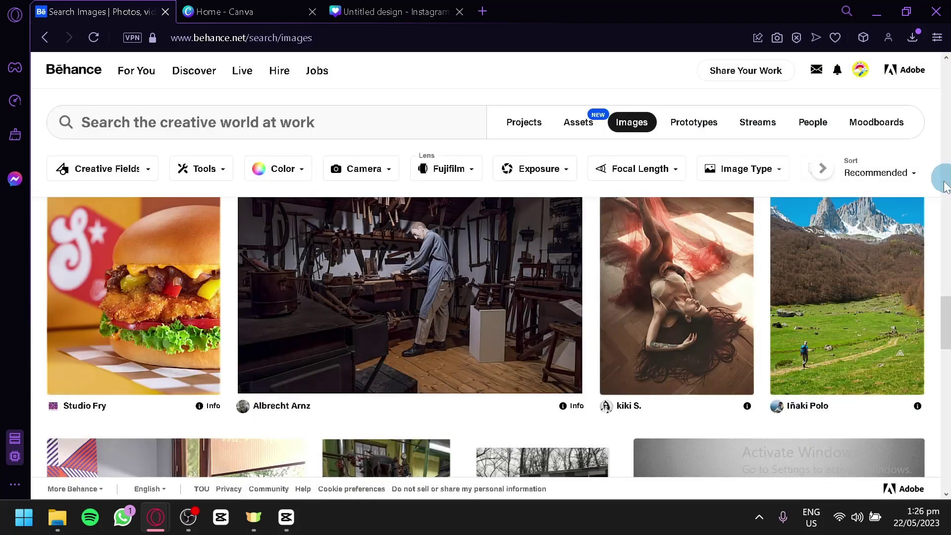
pyautogui.click(335, 333)
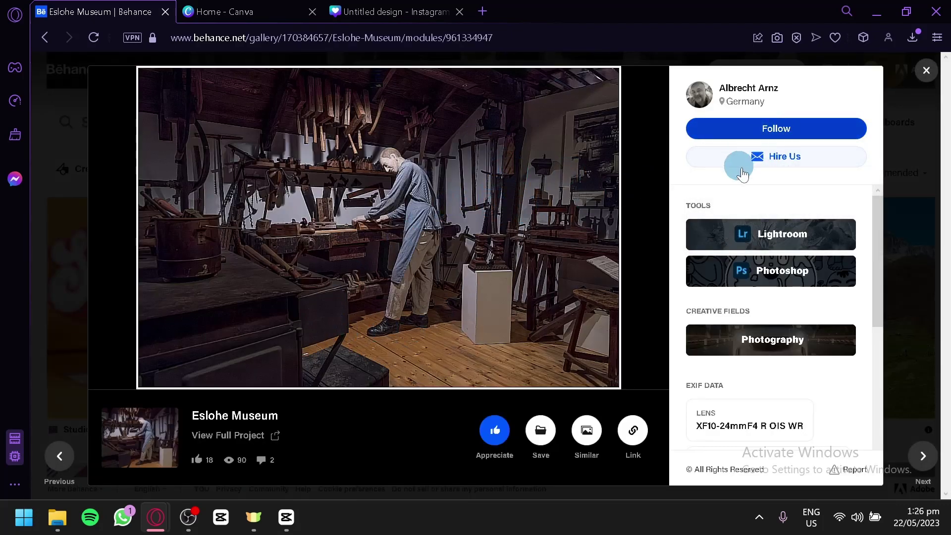
pyautogui.moveTo(767, 171)
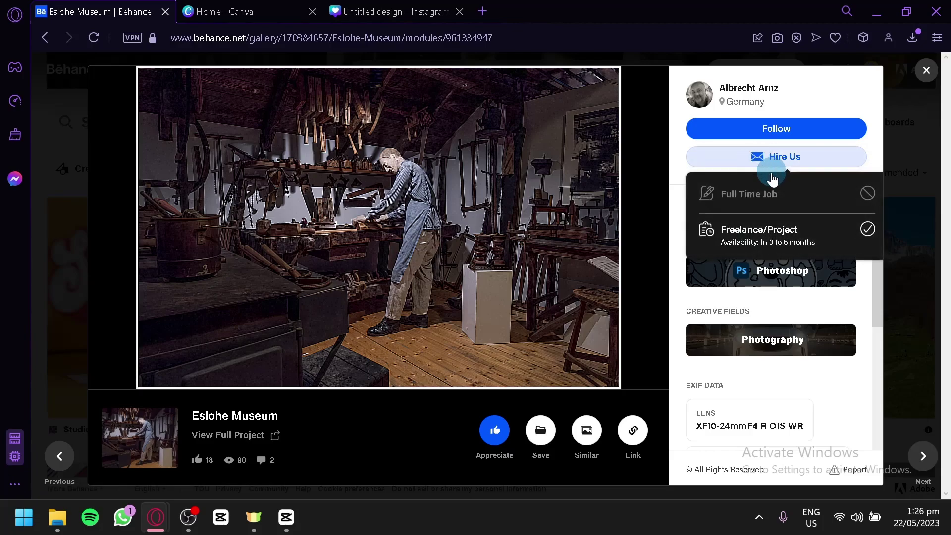
pyautogui.press('Escape')
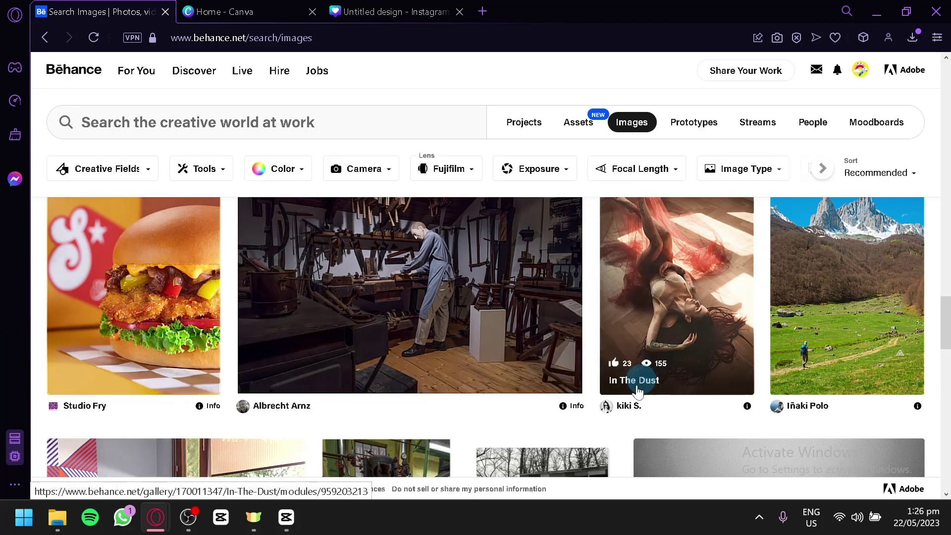